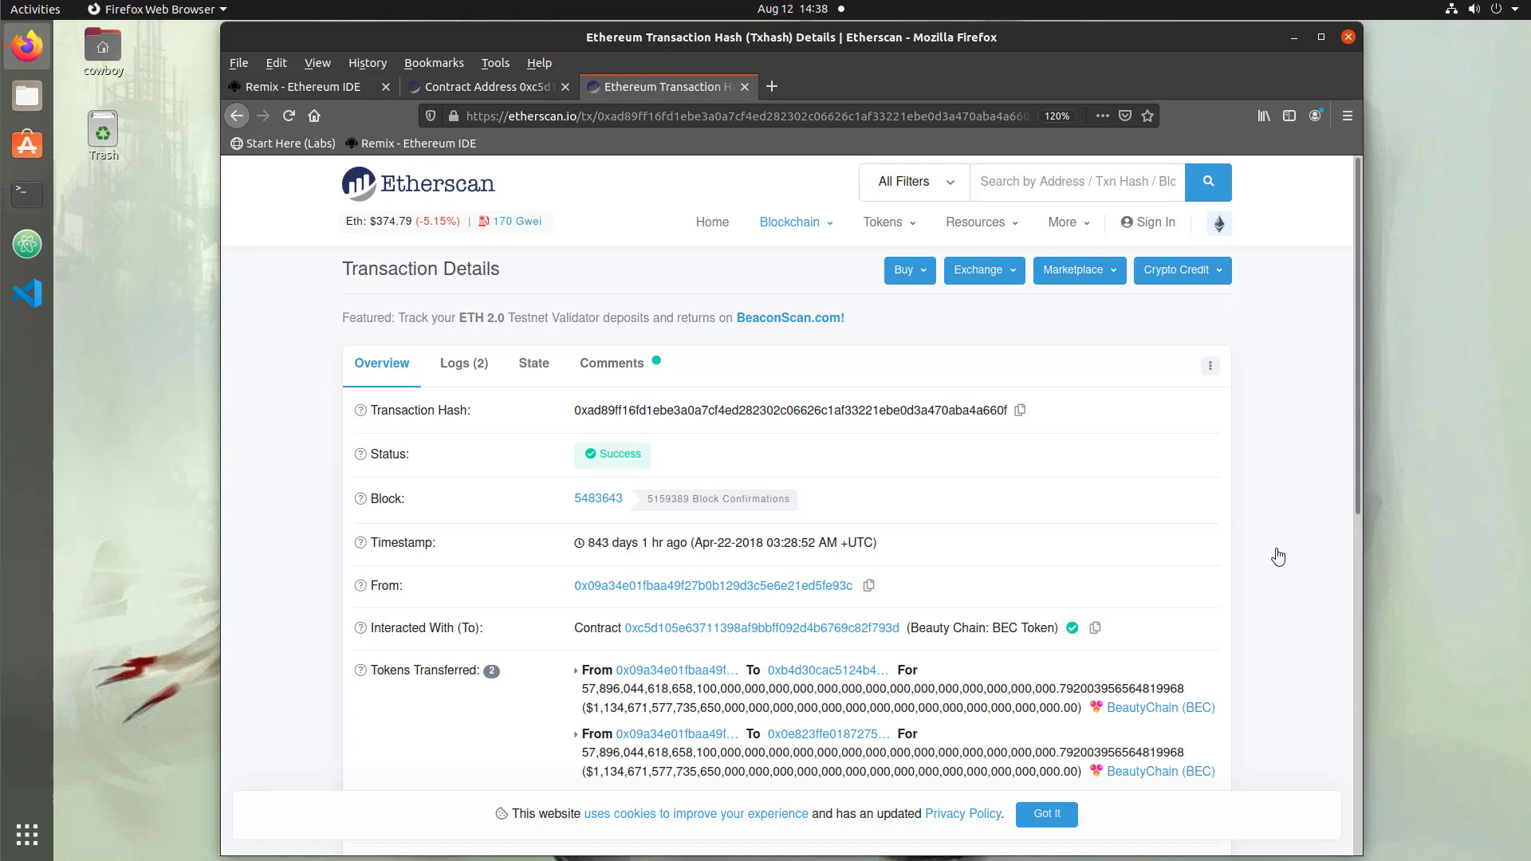
- Expand the transaction's remaining details and point out the Input Data field
scroll(1279, 557, "down", 5)
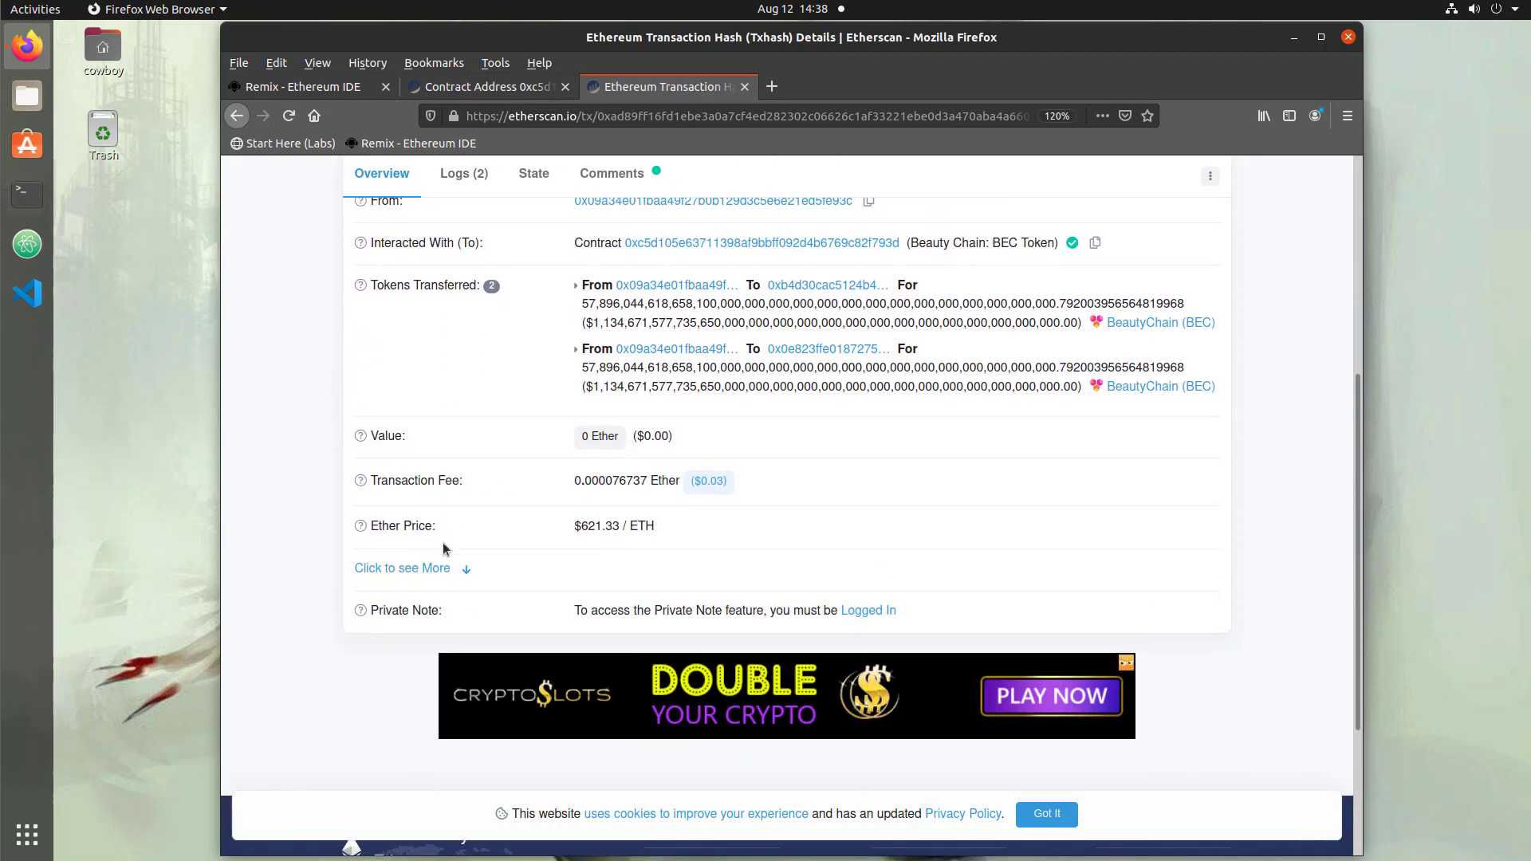
left_click(415, 574)
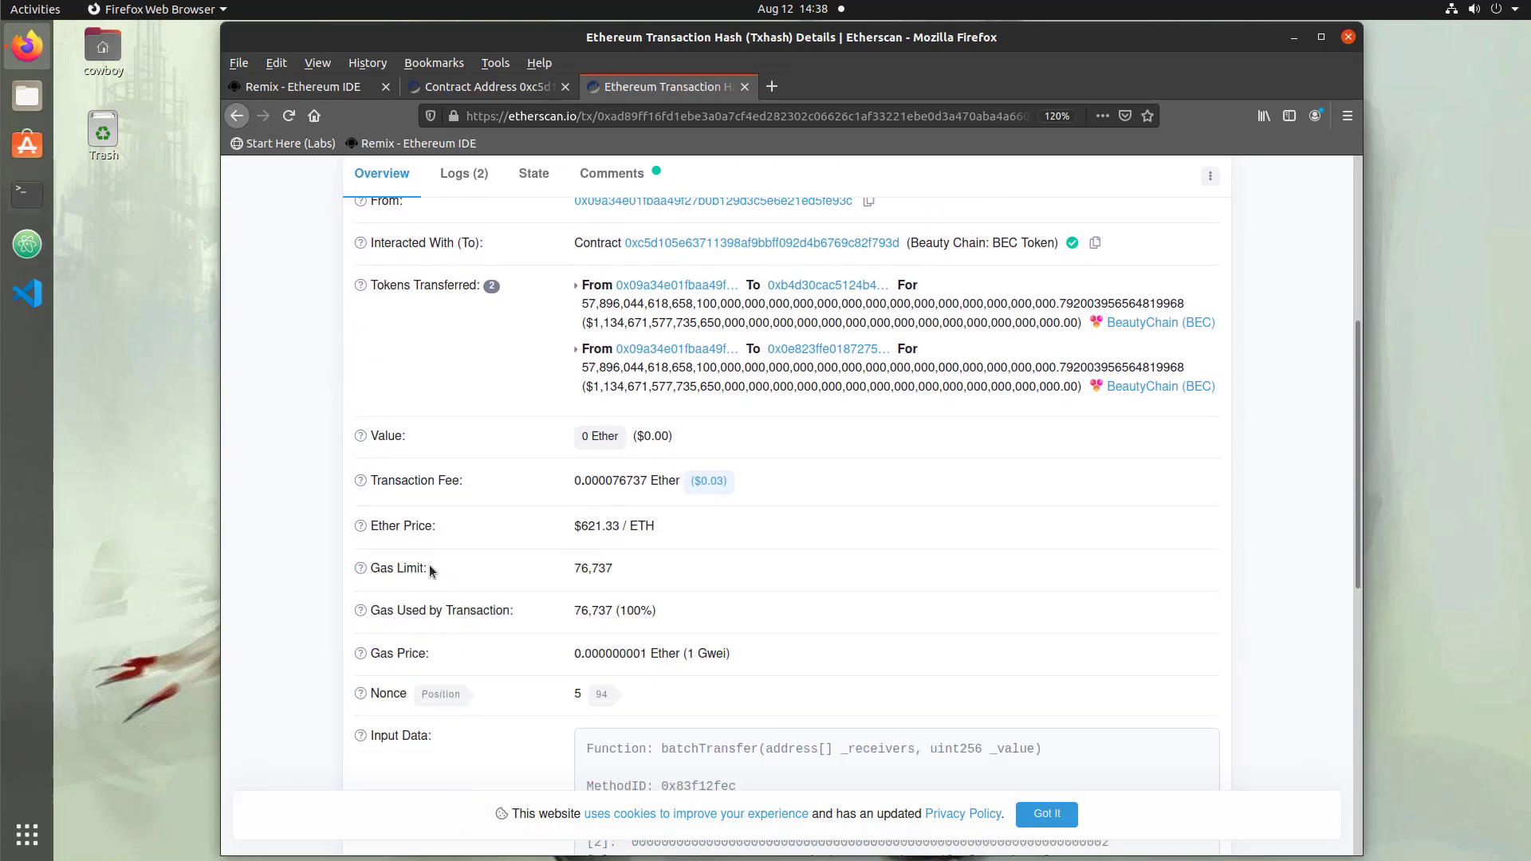
scroll(431, 565, "down", 3)
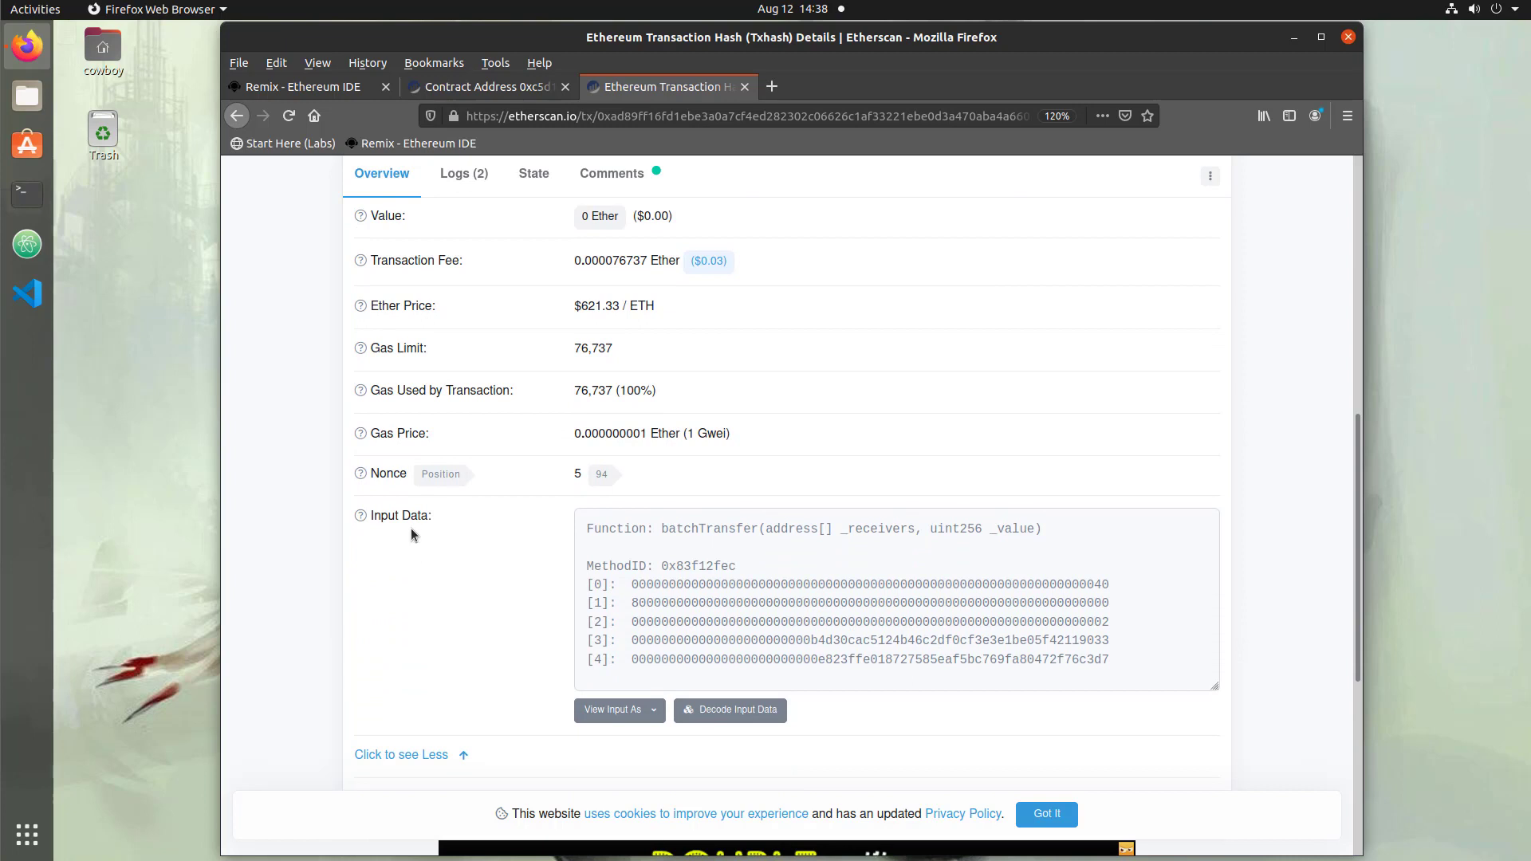
left_click_drag(373, 517, 575, 529)
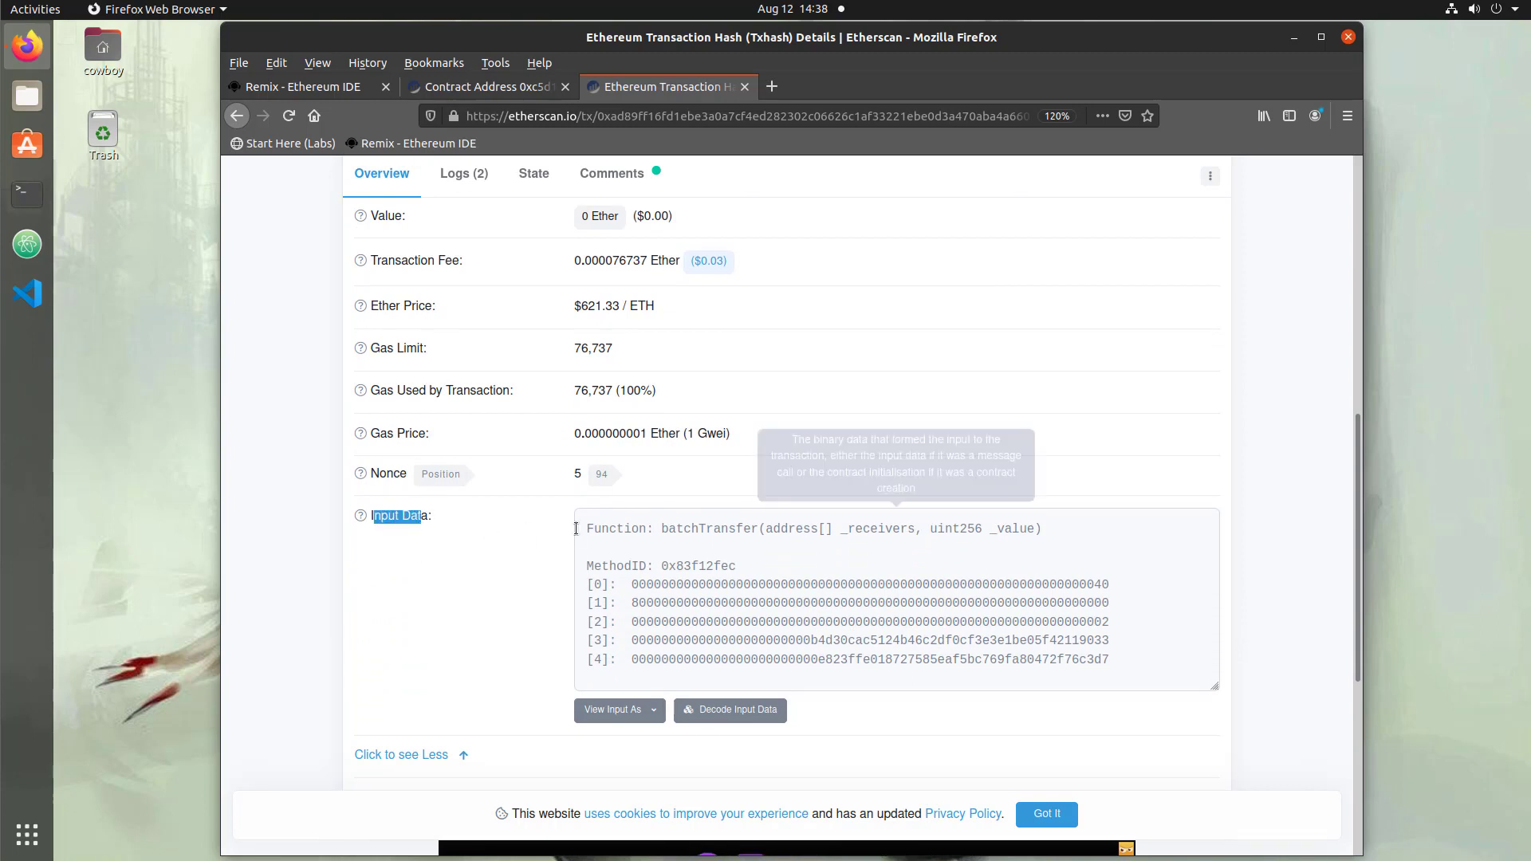
- Highlight batchTransfer, its _receivers and _value parameters, and MethodID 0x83f12fec
double_click(689, 529)
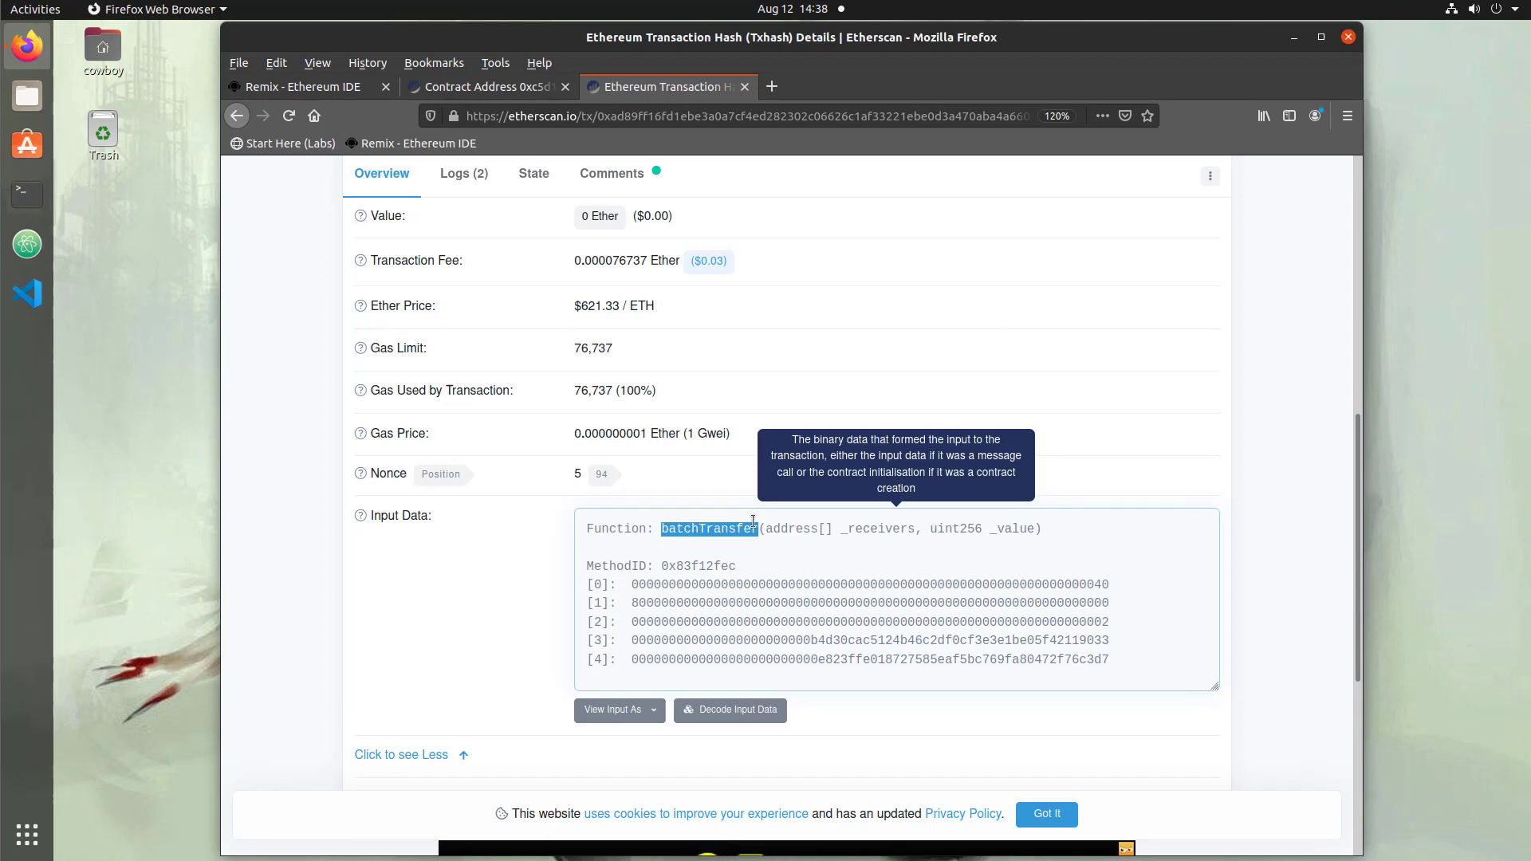
double_click(860, 529)
left_click(1006, 520)
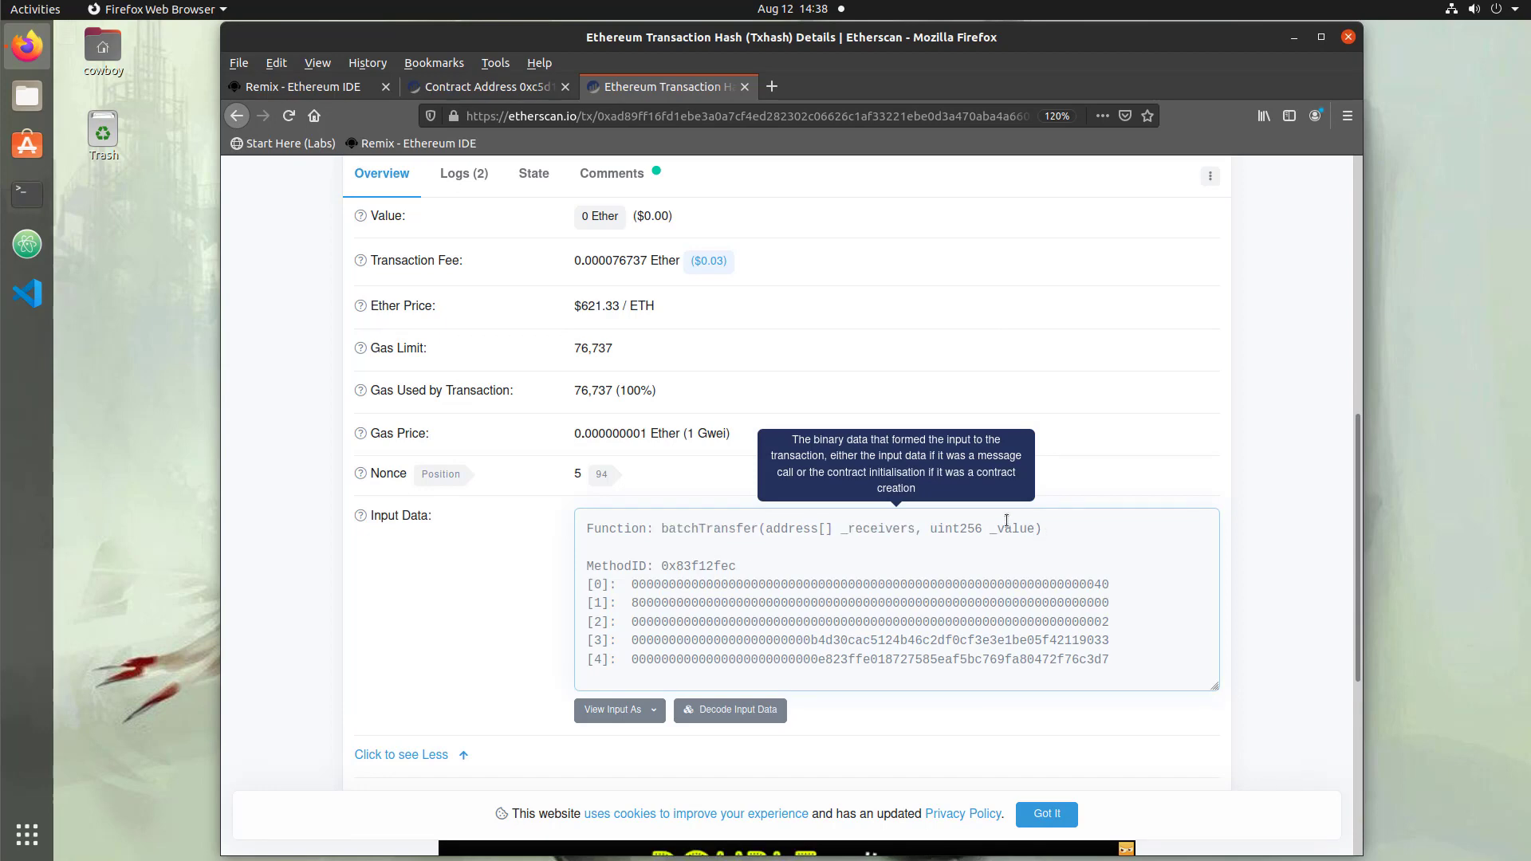
double_click(1006, 523)
left_click(1006, 523)
left_click_drag(660, 567, 735, 567)
left_click(706, 560)
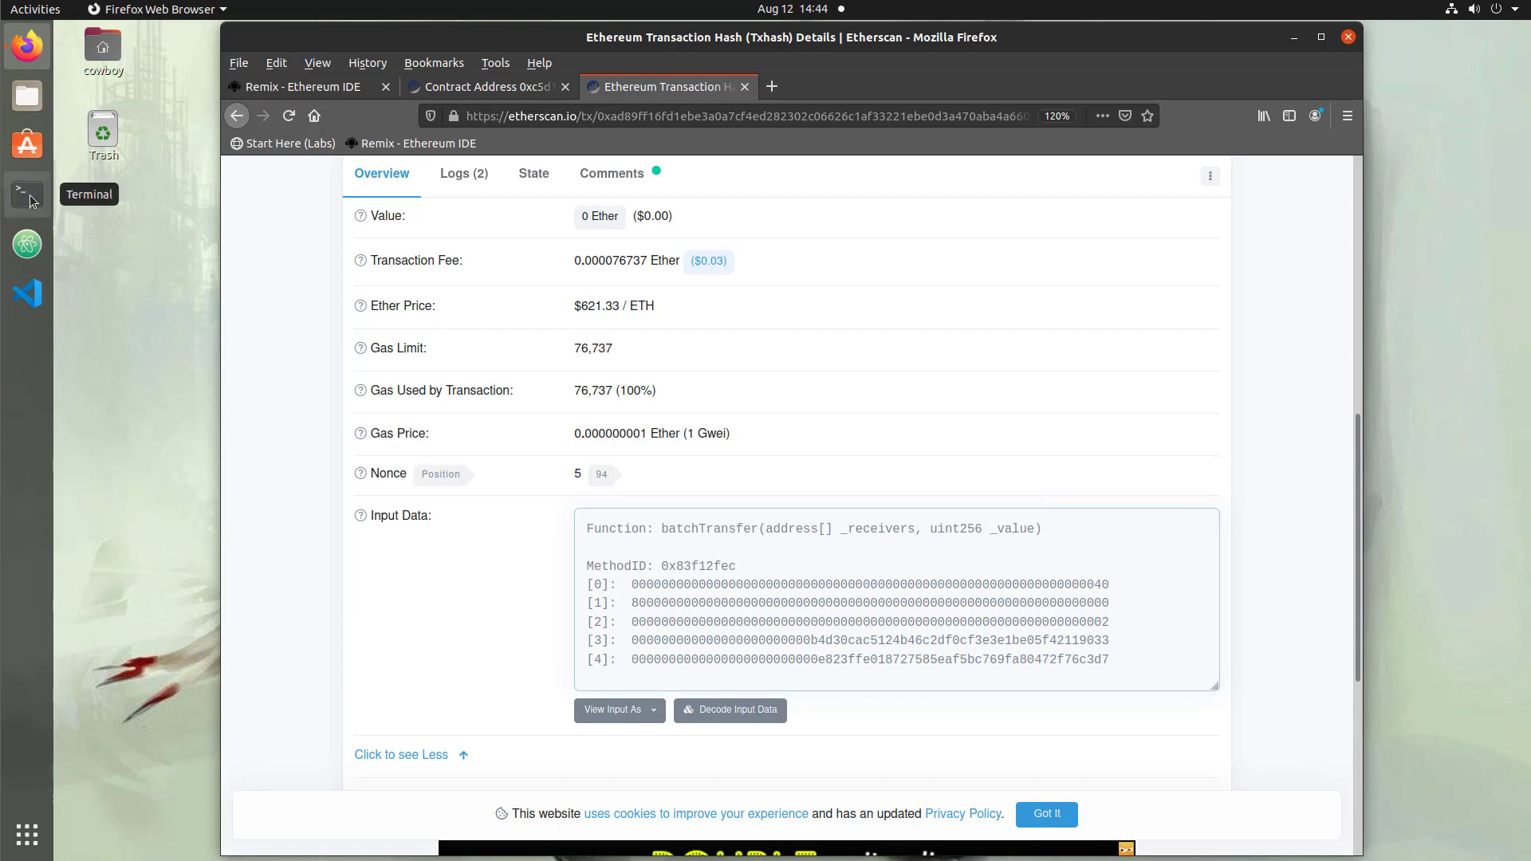
- Open a terminal and start an interactive Node session
left_click(31, 202)
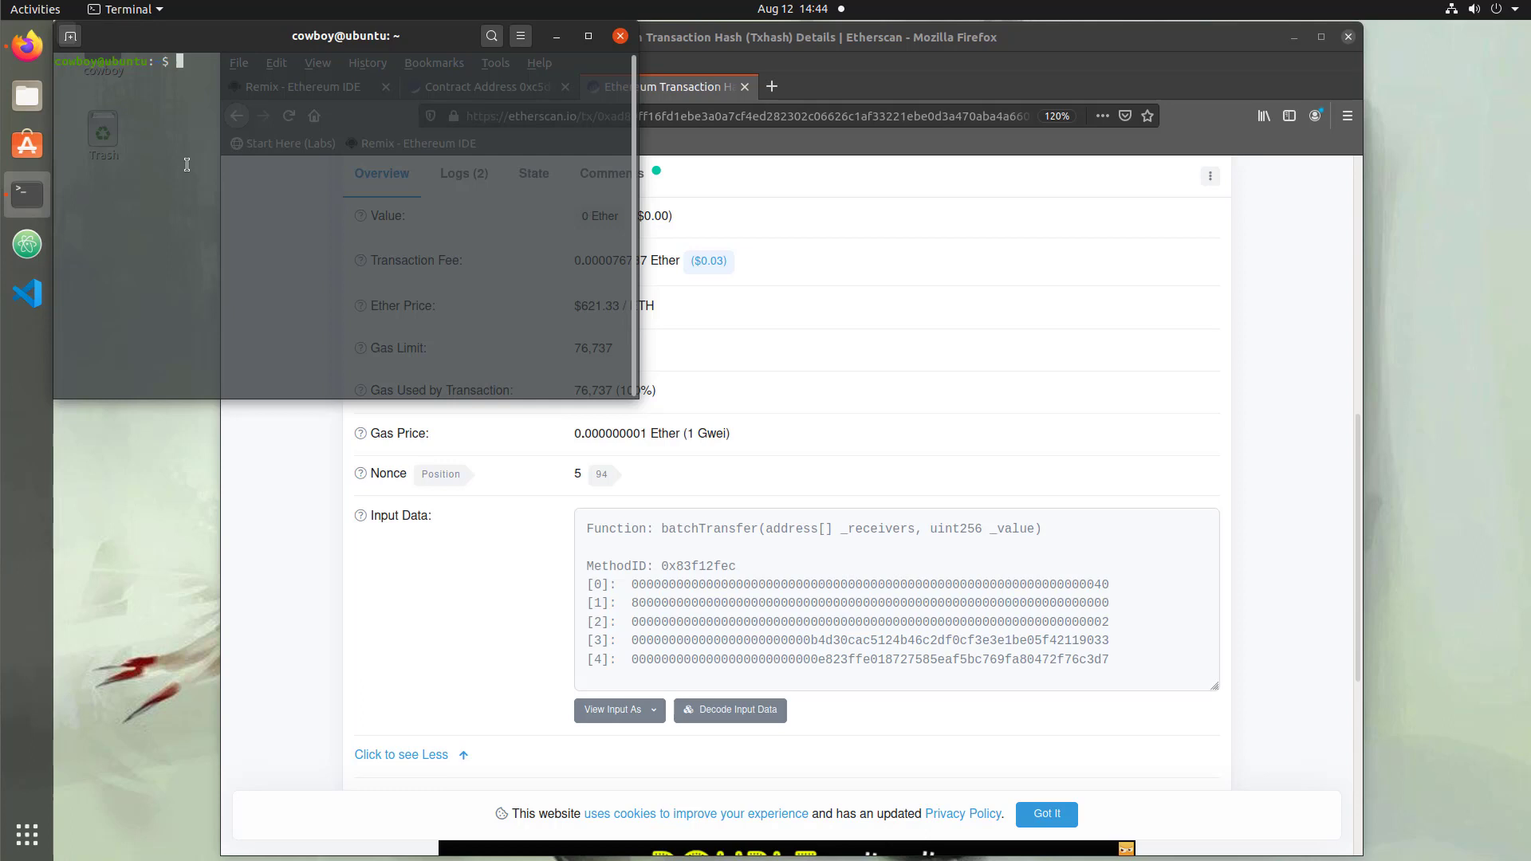
type("npm install web3")
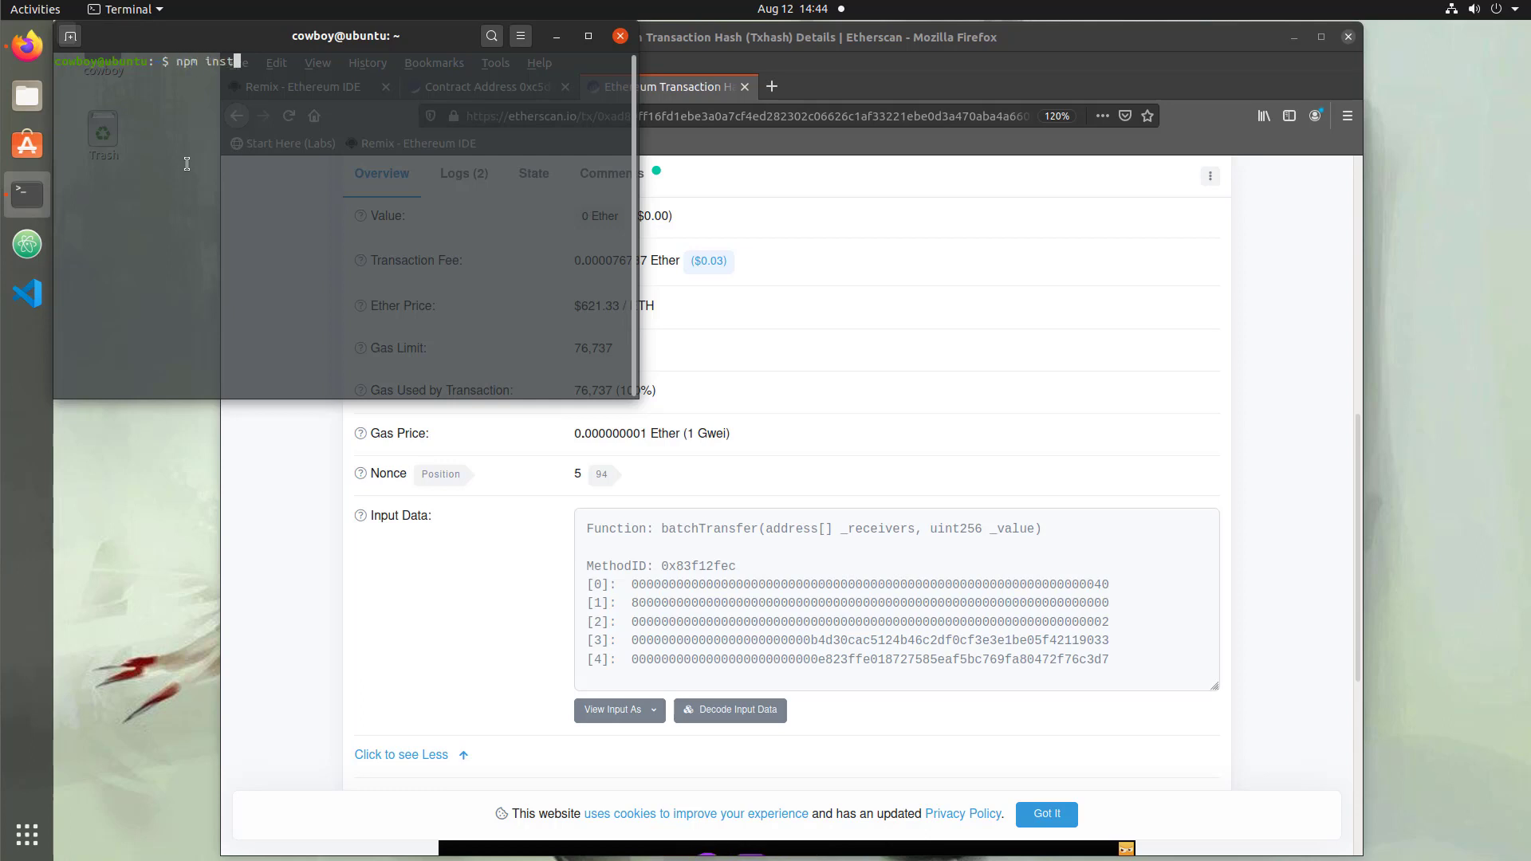
key("BackSpace")
key("BackSpace")
key("BackSpace")
key("BackSpace")
key("BackSpace")
key("BackSpace")
key("BackSpace")
key("BackSpace")
key("BackSpace")
key("BackSpace")
key("BackSpace")
key("BackSpace")
key("BackSpace")
key("BackSpace")
key("BackSpace")
key("BackSpace")
type("node")
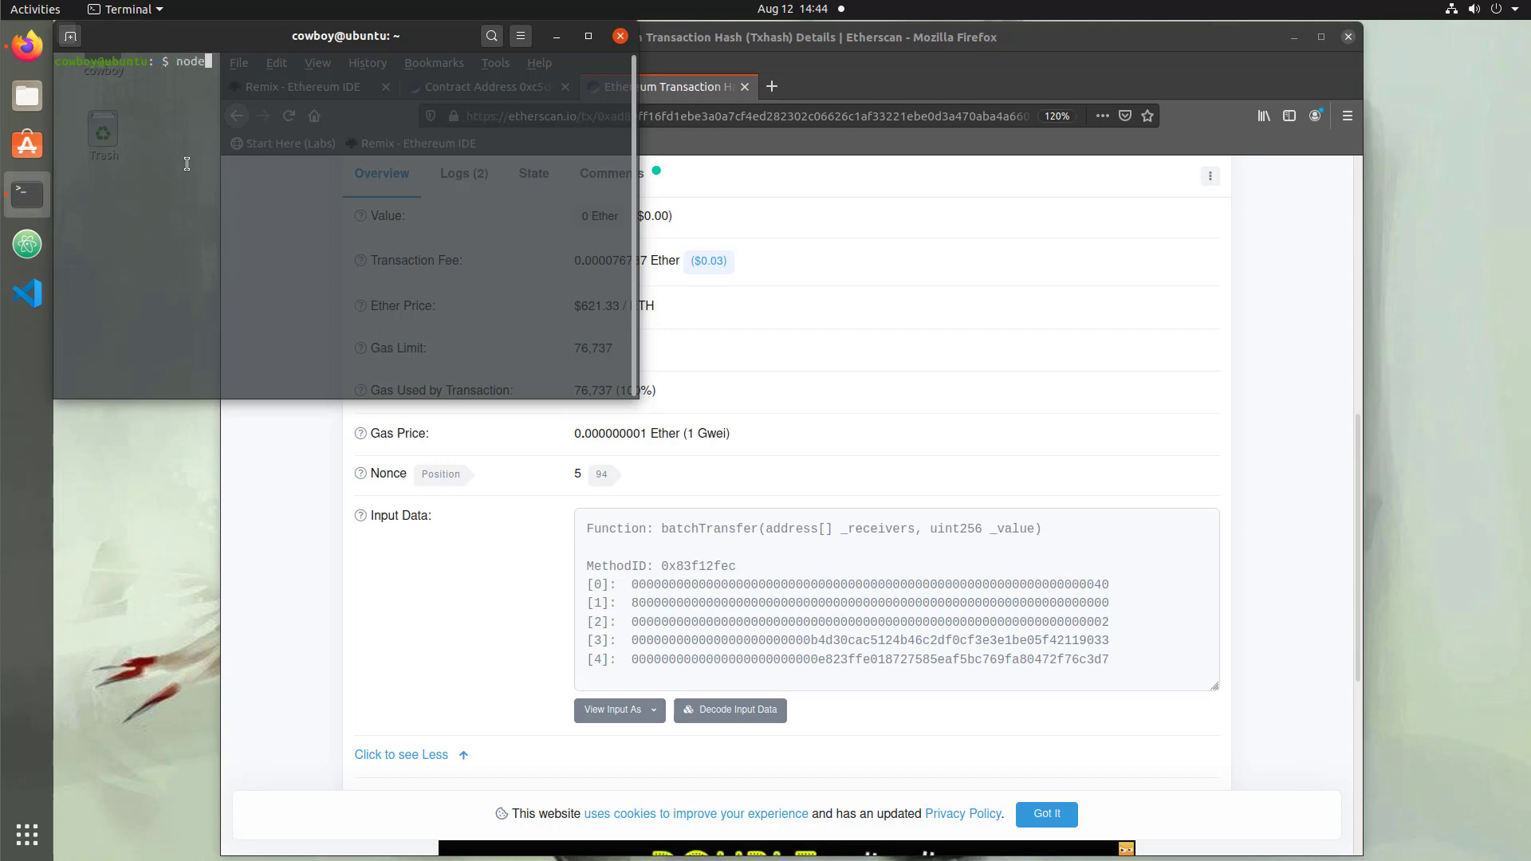
key("Return")
- Load web3 and compute sha3 of batchTransfer(address[],uint256), showing the leading 0x83f12fec
type("co")
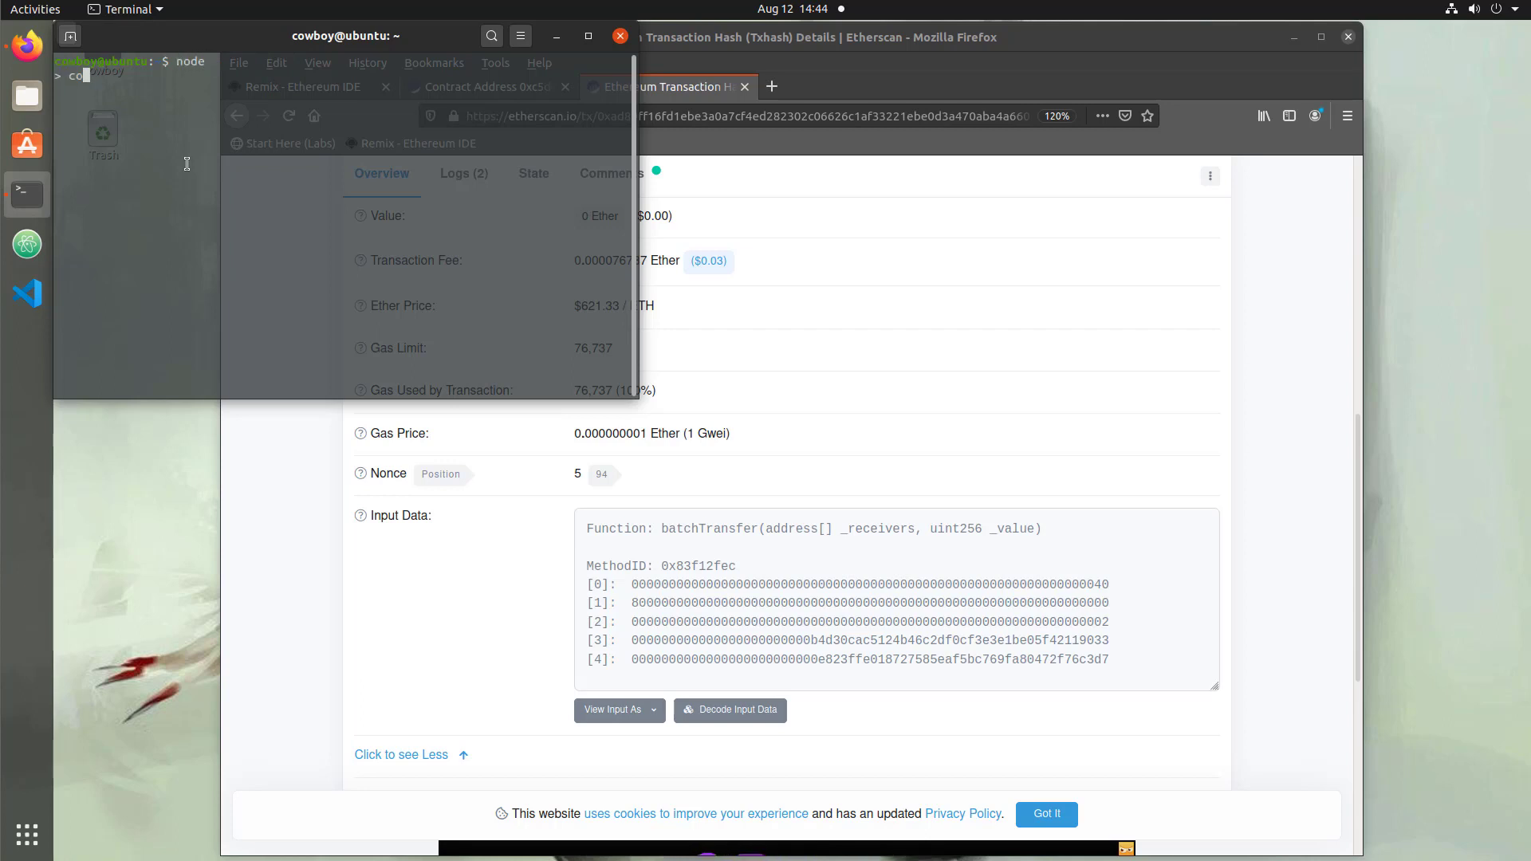
type("nst")
type(" web3")
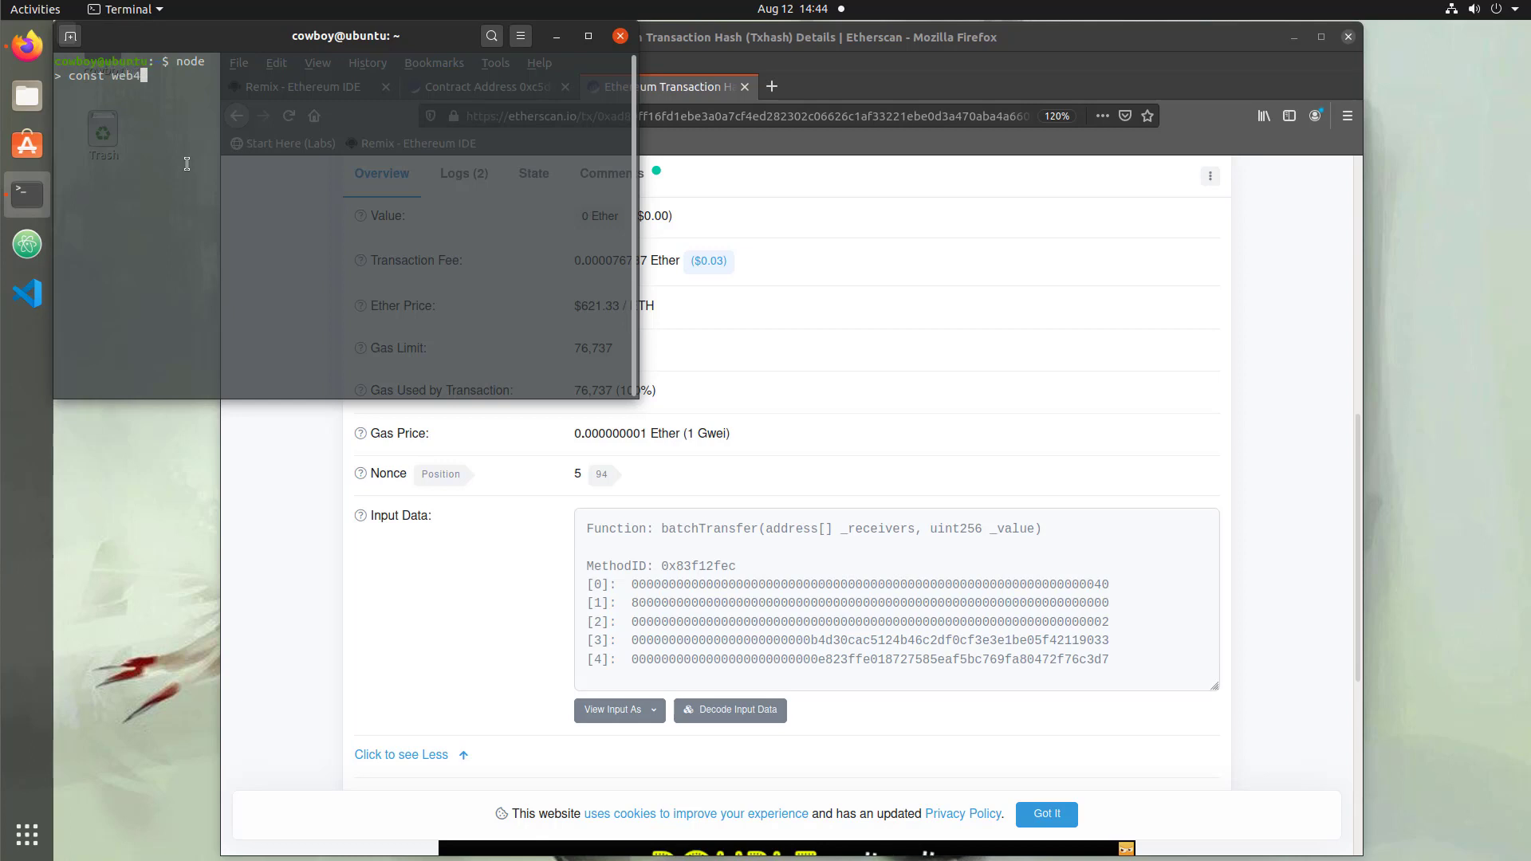
type(" = require('web3')")
key("Return")
right_click(142, 150)
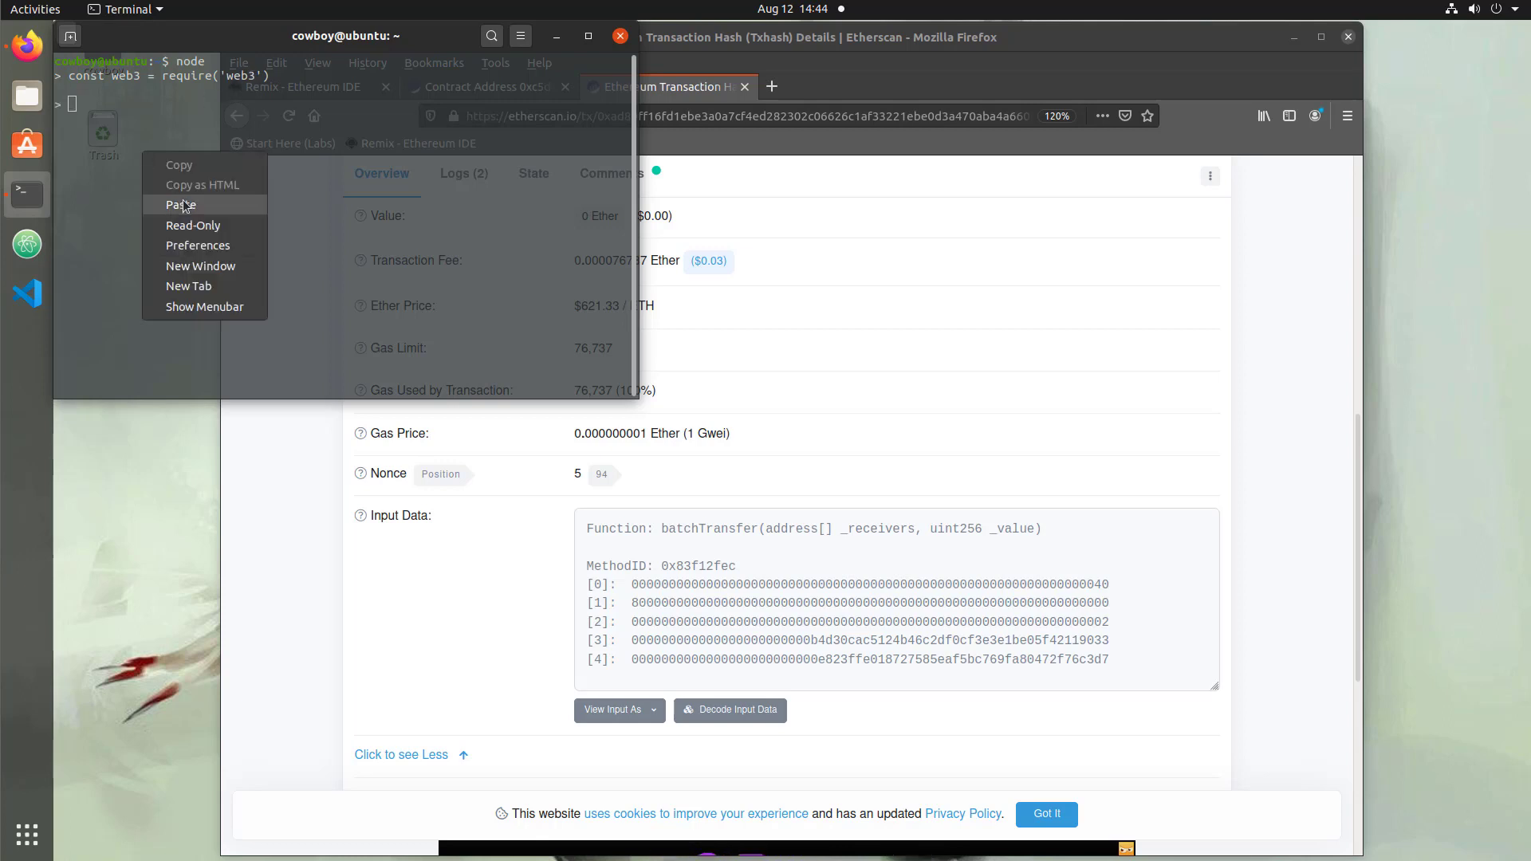
left_click(184, 199)
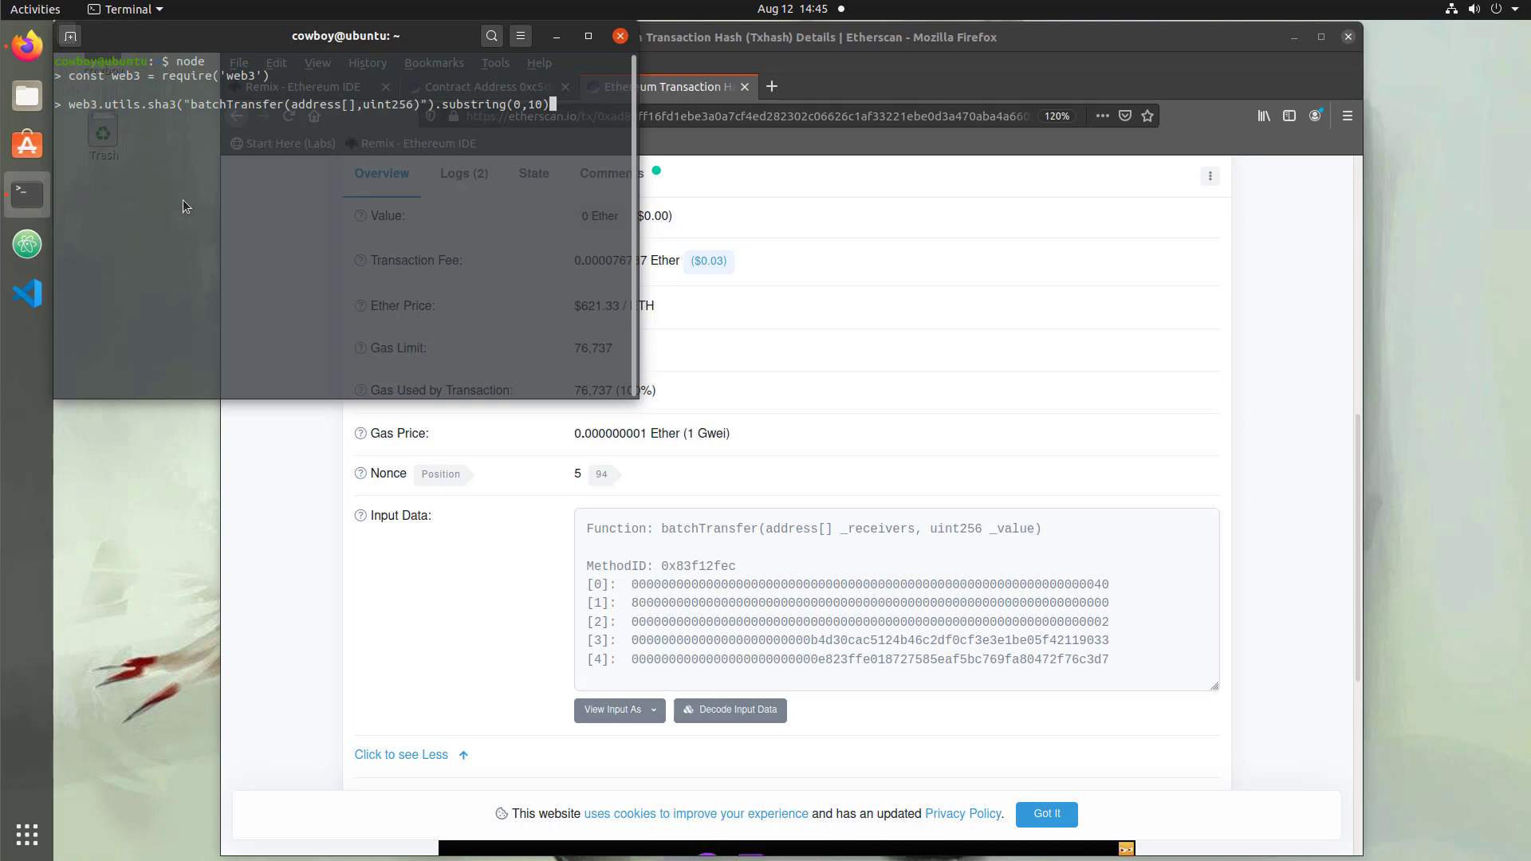
key("Return")
left_click_drag(97, 119, 76, 119)
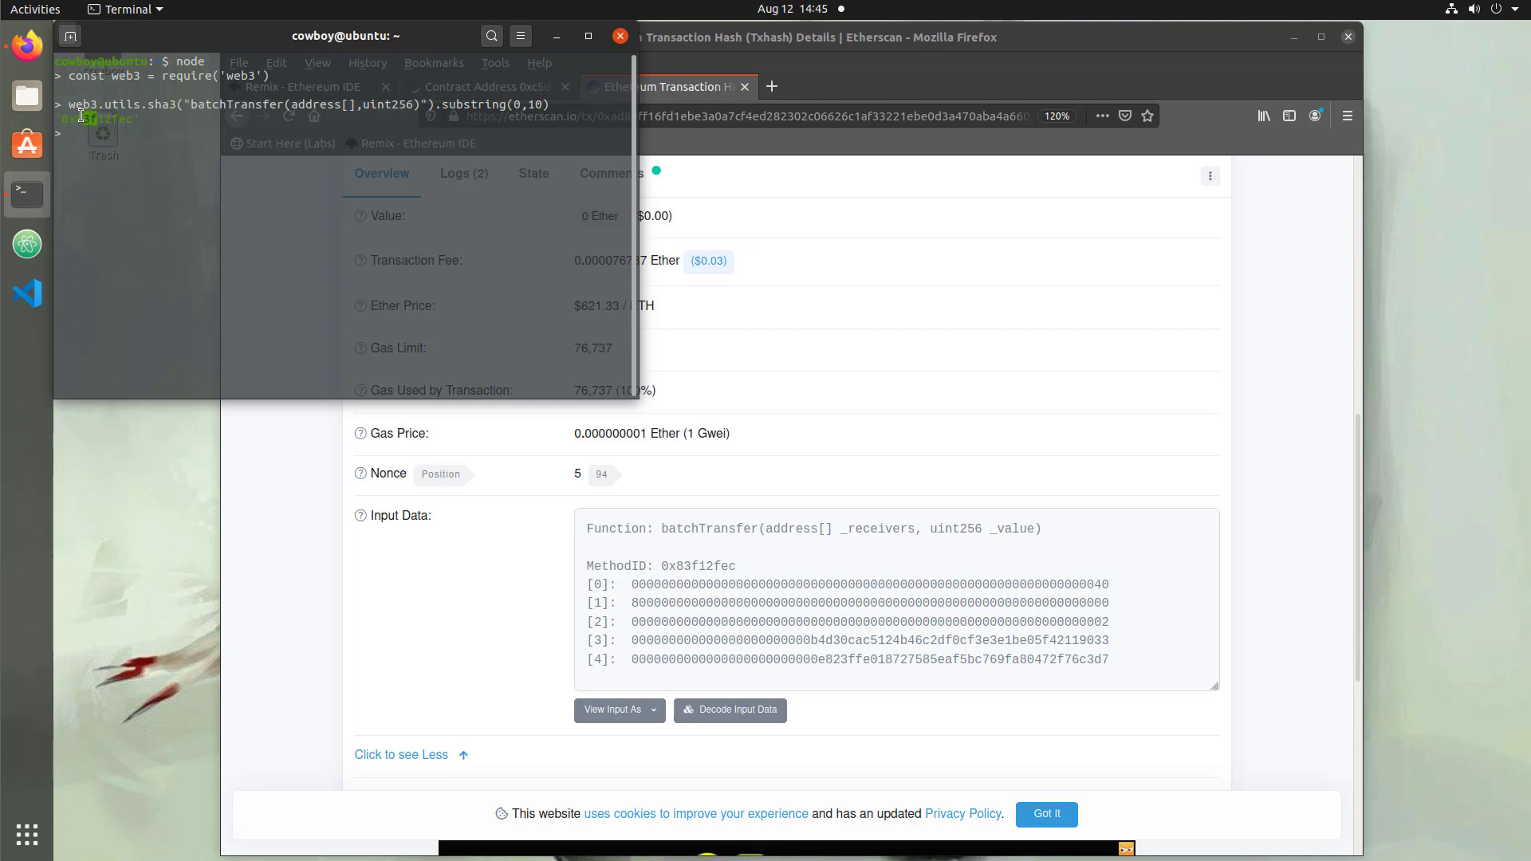
- Back on Etherscan, compare MethodID 83f1 and highlight the _receivers and _value parameters
left_click(299, 581)
left_click_drag(678, 565, 703, 567)
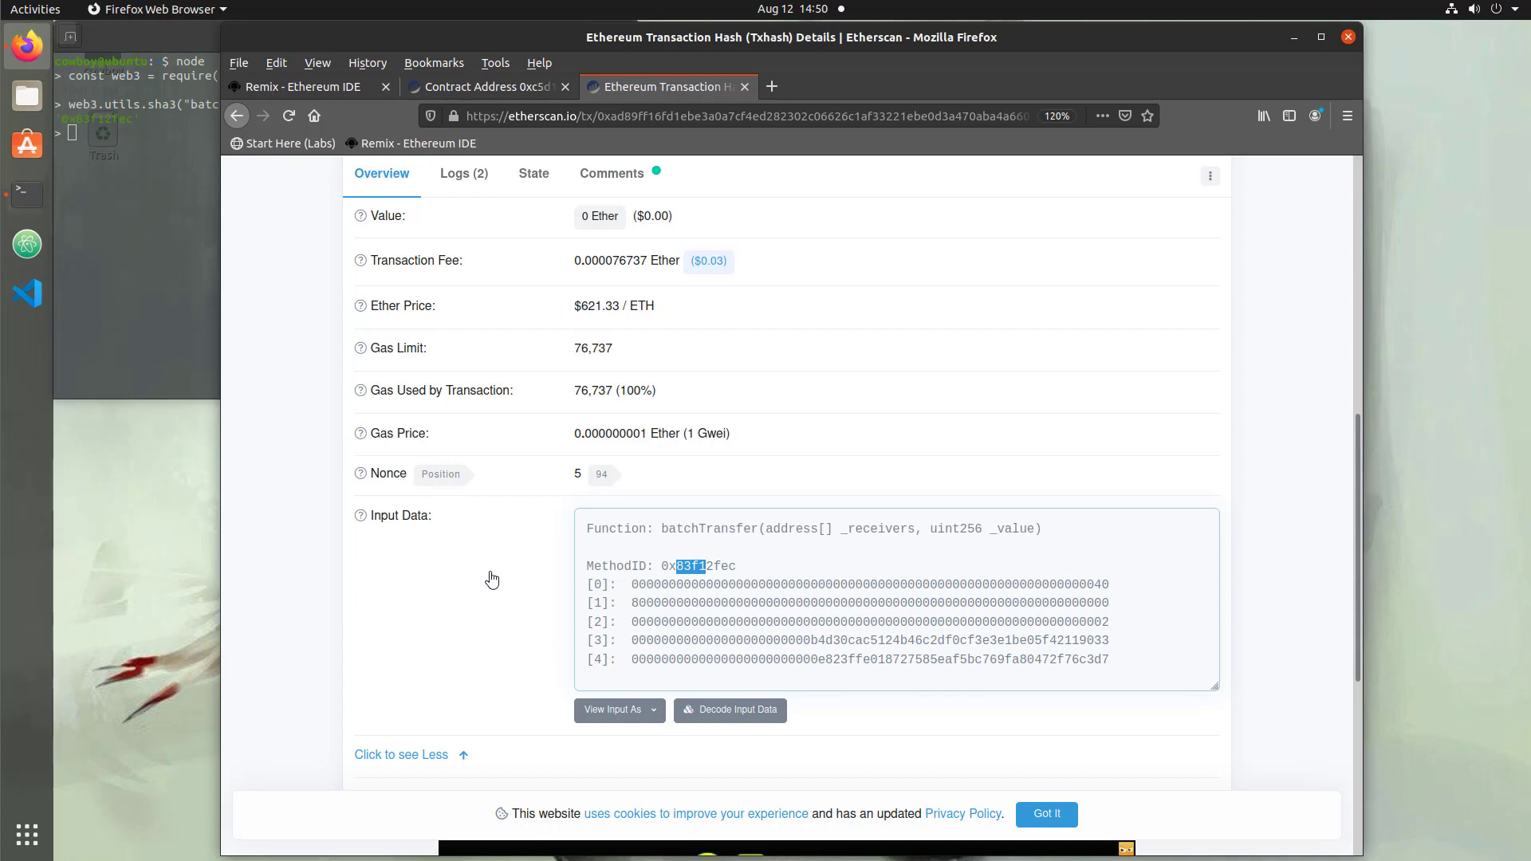
double_click(887, 529)
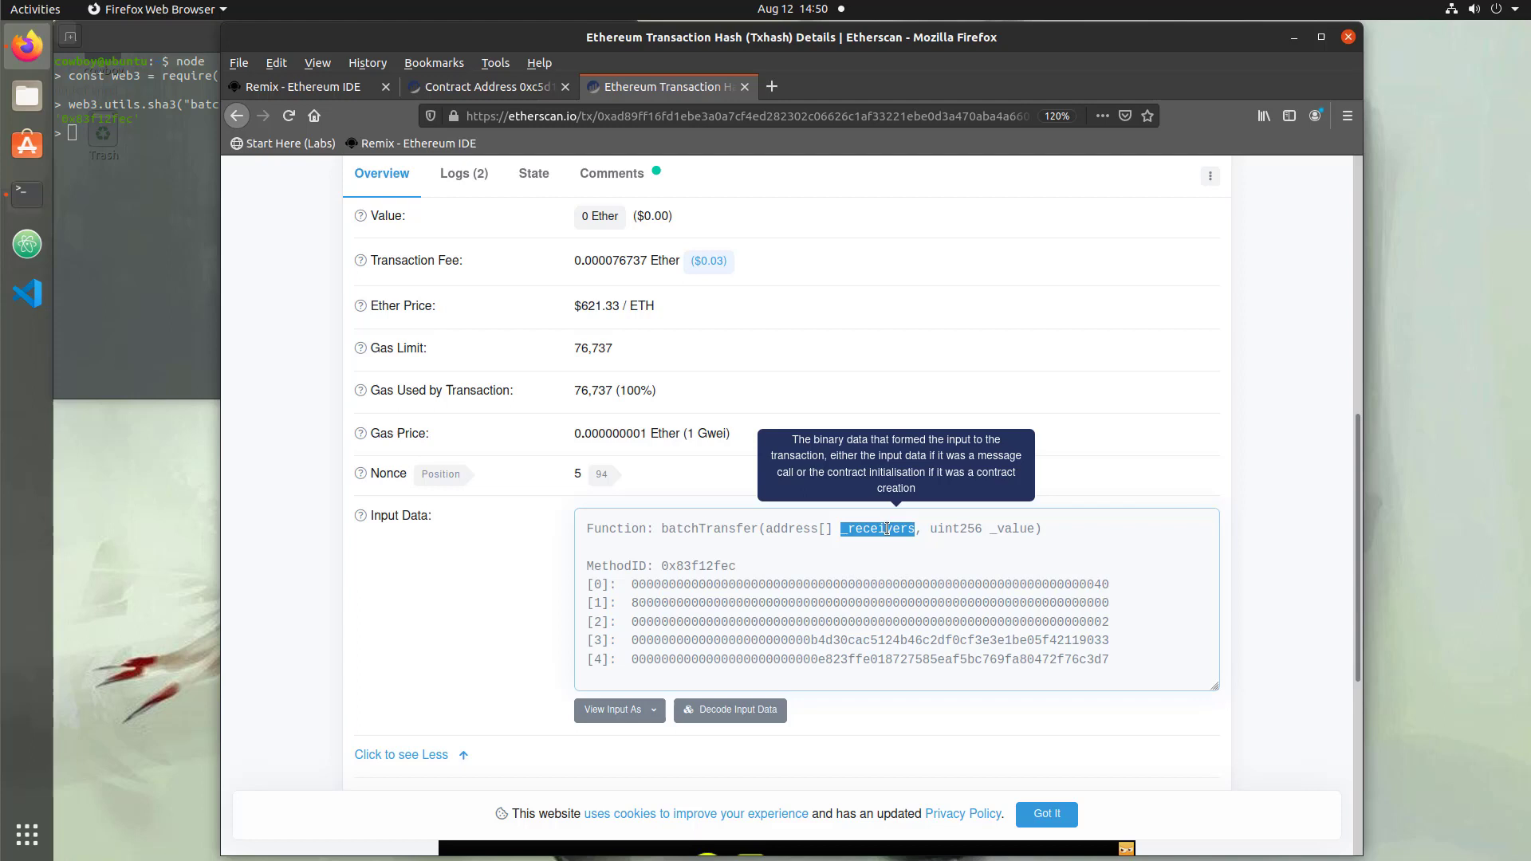
double_click(1018, 529)
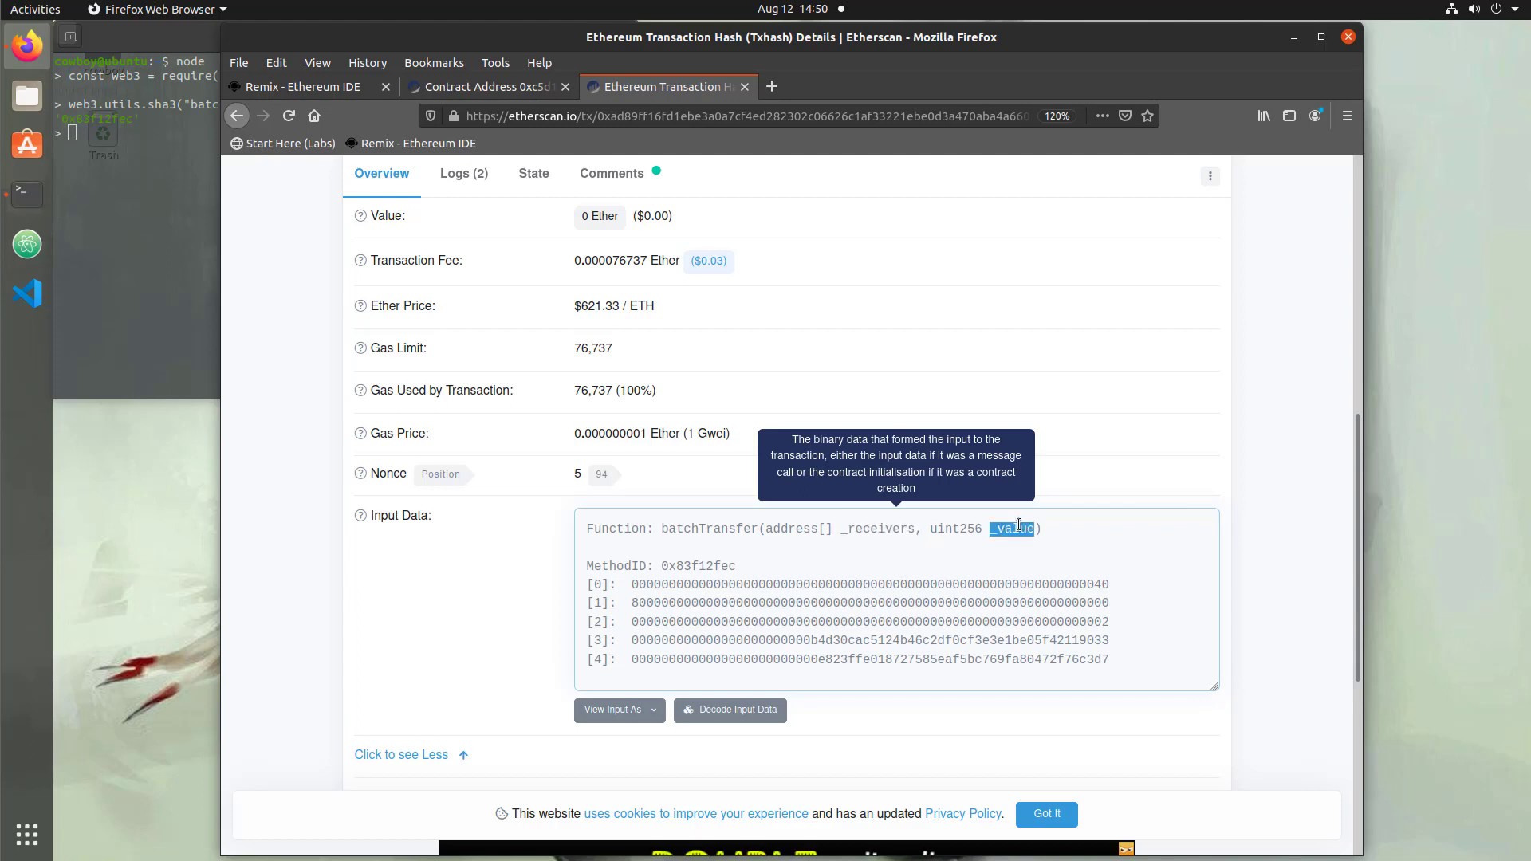
- Highlight input-data words [0] (offset 0x40), [1], and [2] (receiver count 2)
double_click(598, 585)
left_click_drag(1100, 584, 1105, 585)
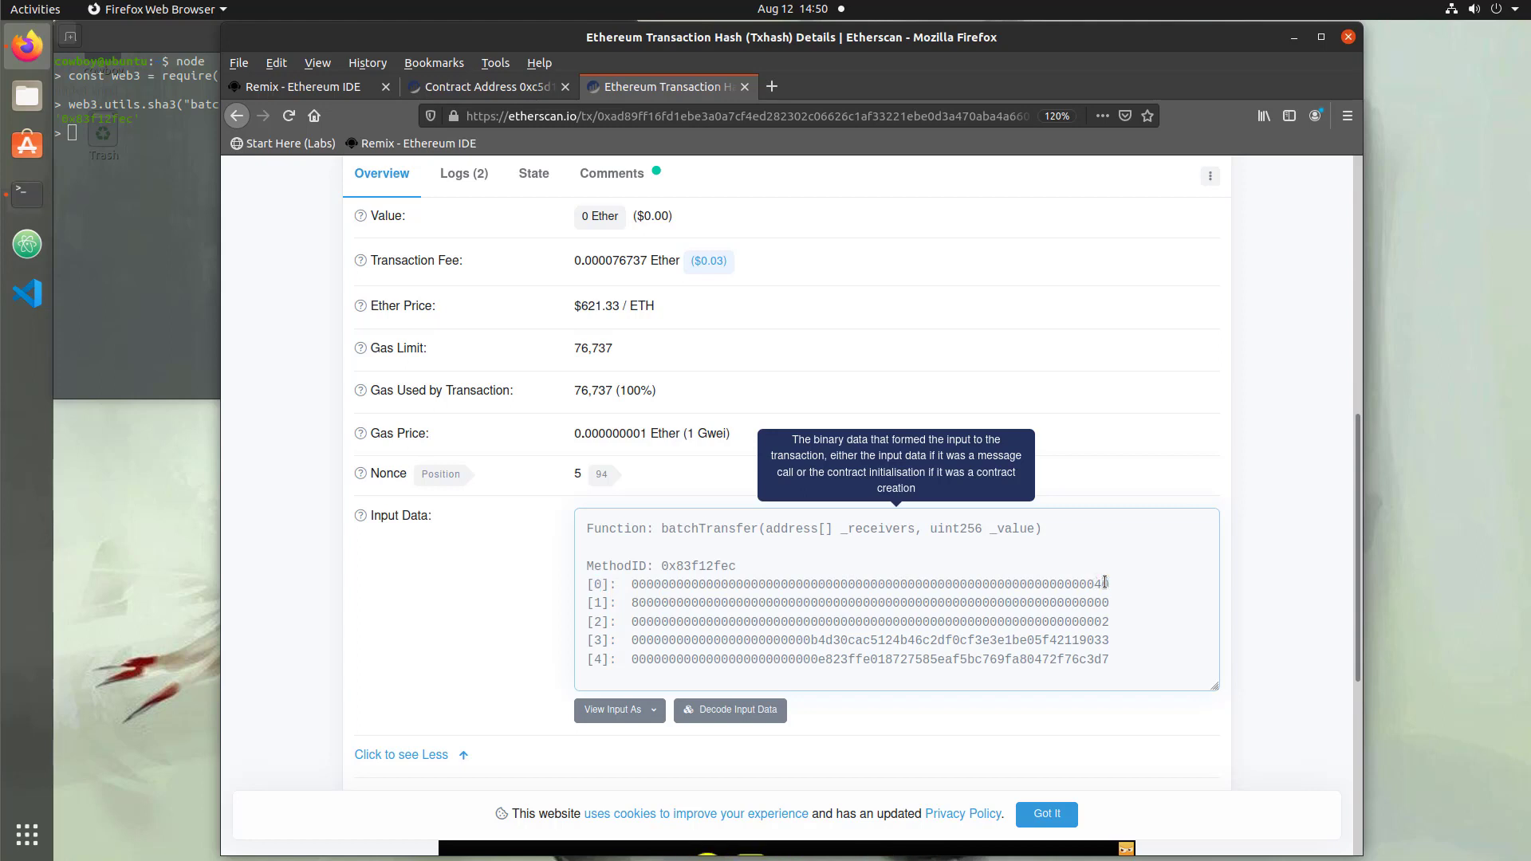
double_click(1105, 585)
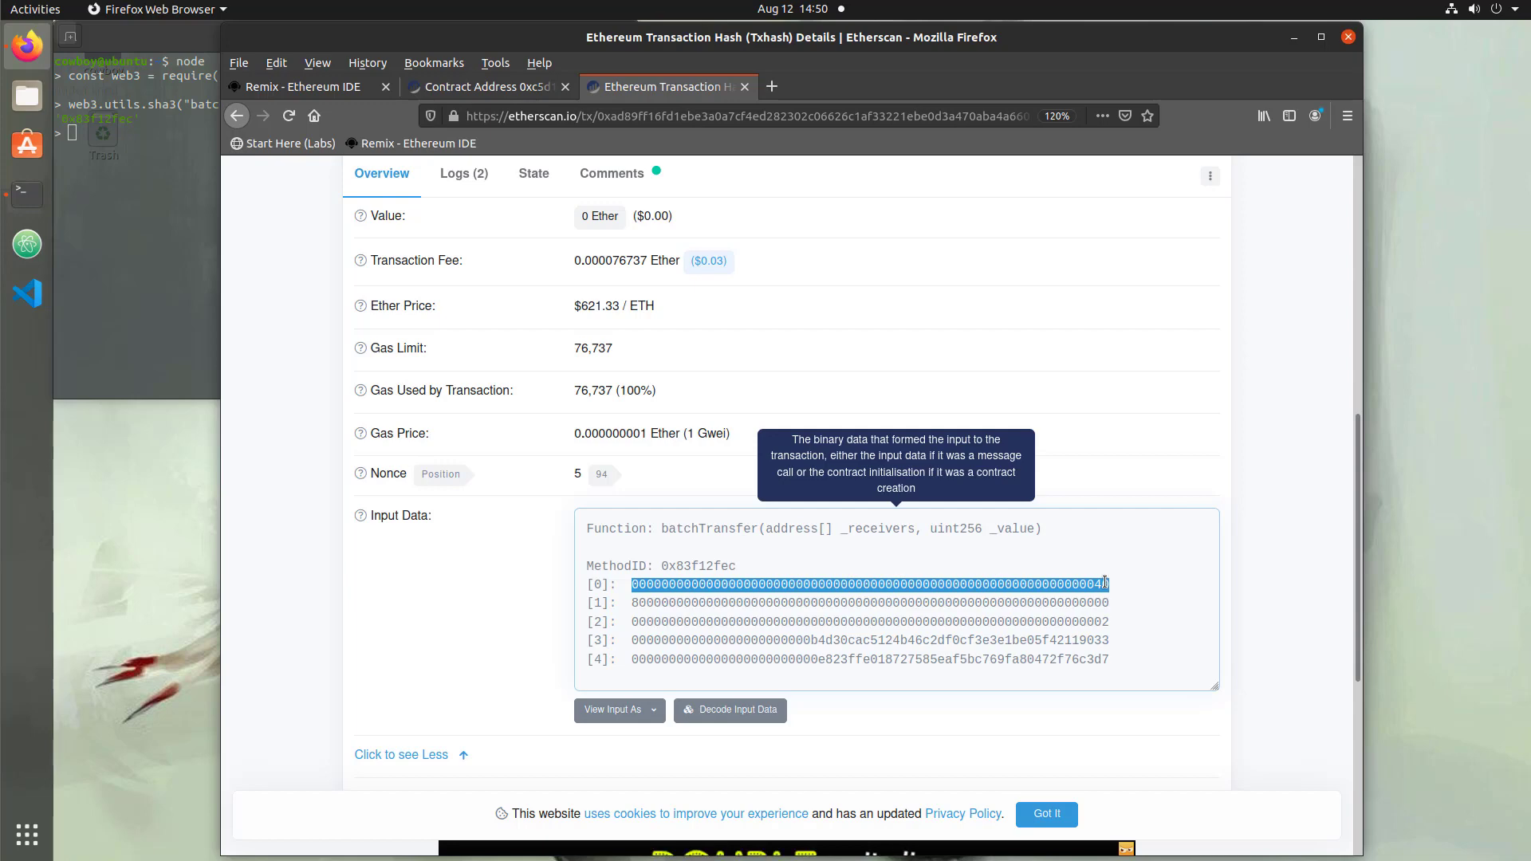
left_click(989, 591)
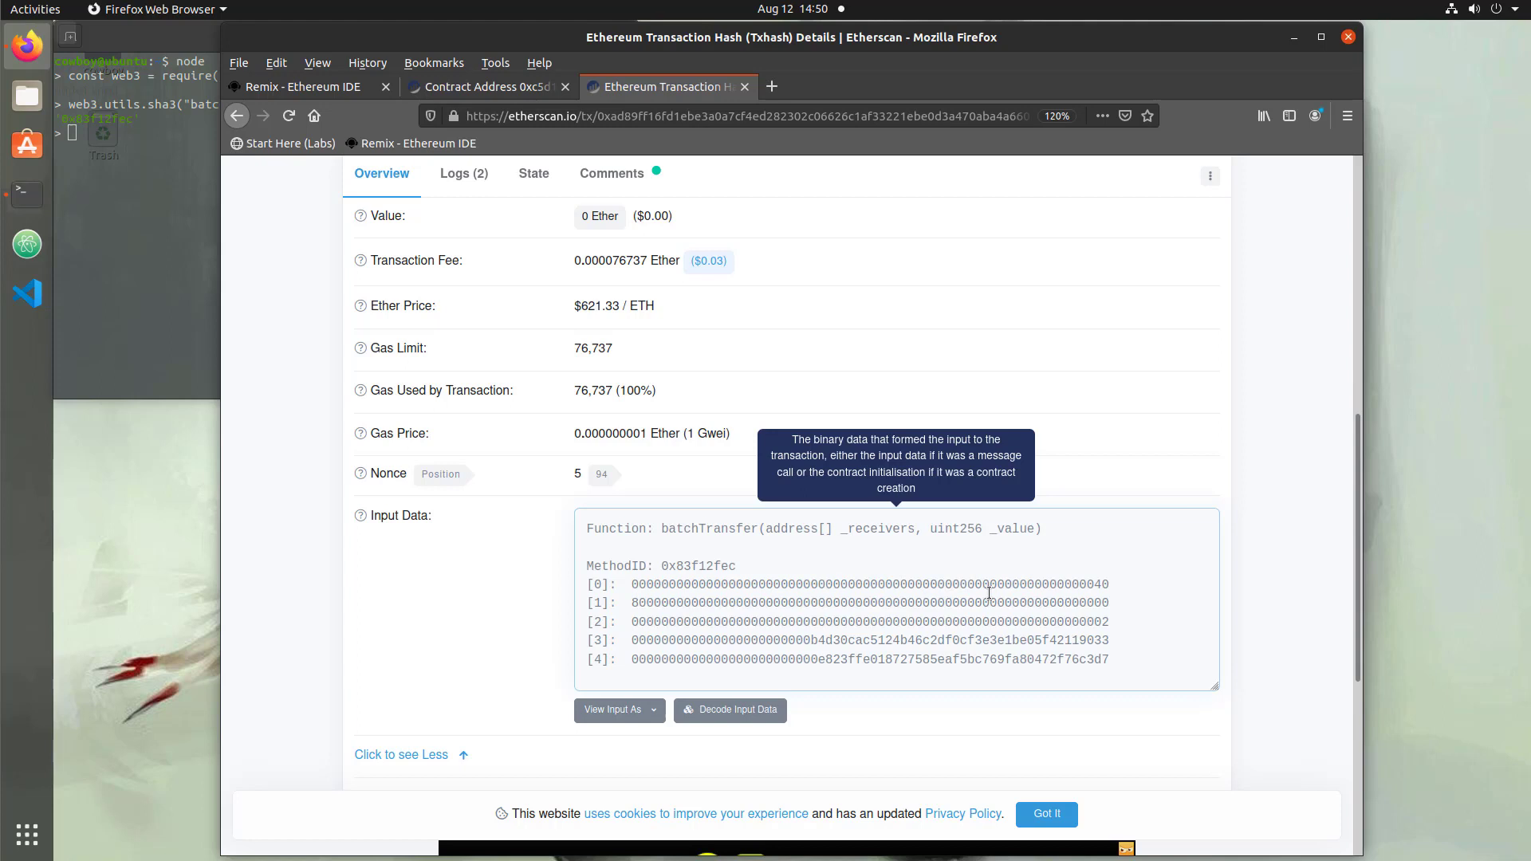
double_click(989, 603)
left_click(983, 630)
double_click(983, 630)
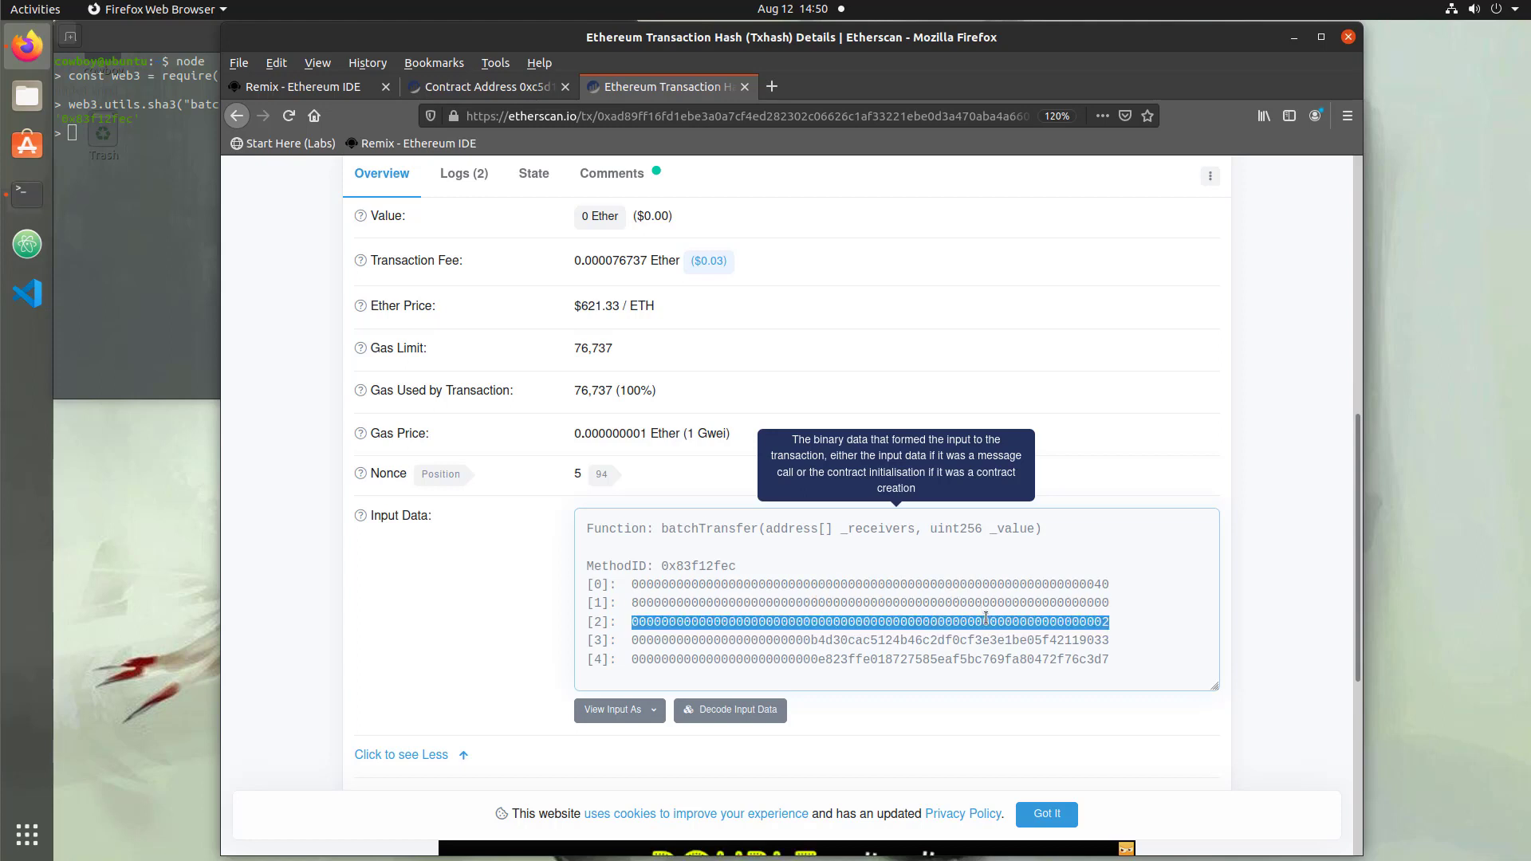
double_click(994, 604)
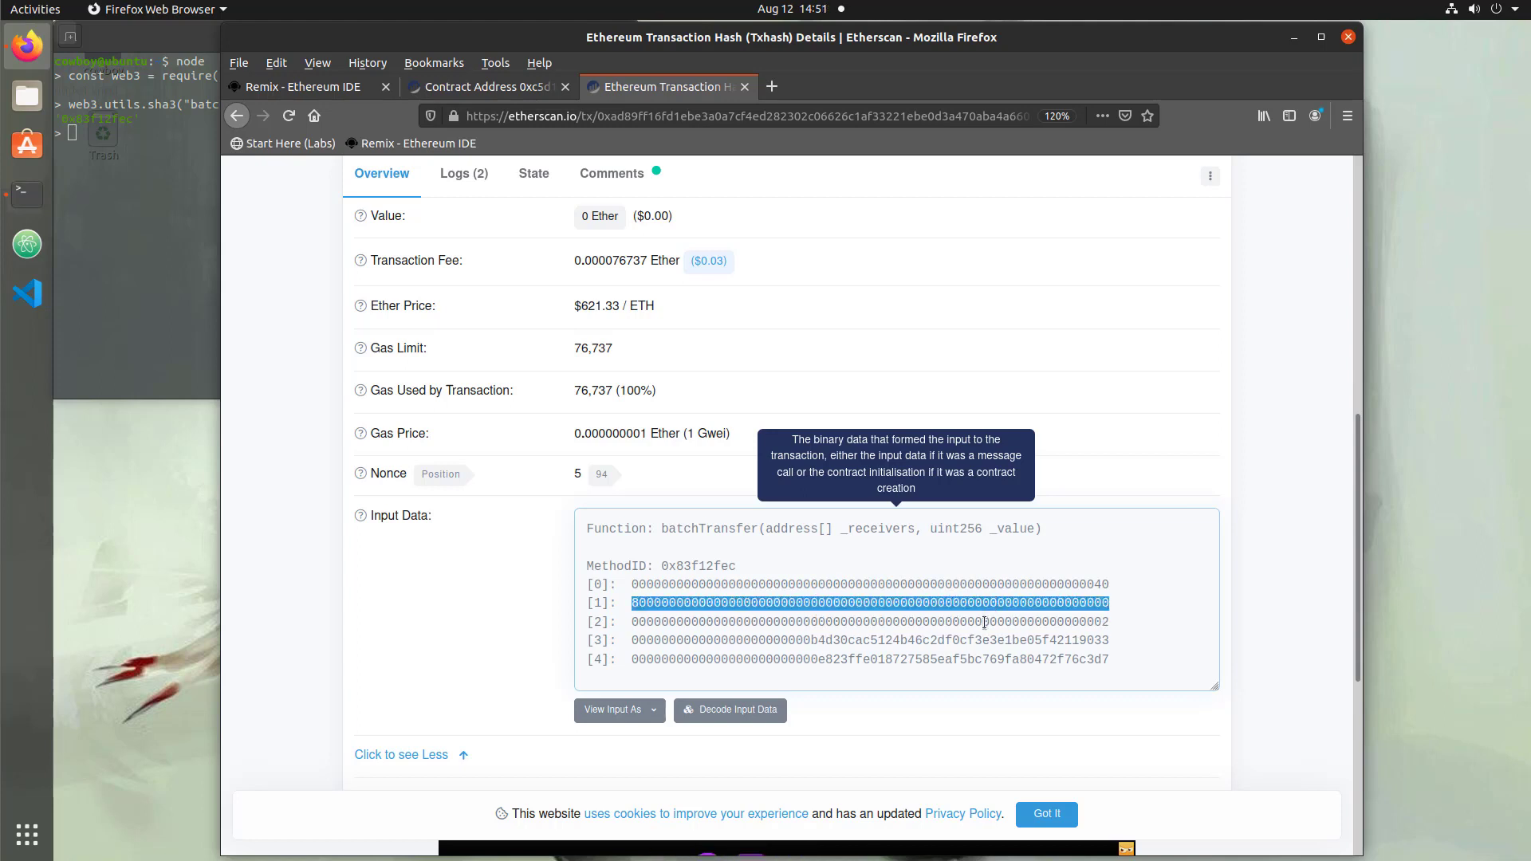
double_click(984, 623)
left_click(973, 644)
- Highlight receiver address words [3] and [4], marking the be05 digits in [3]
double_click(973, 645)
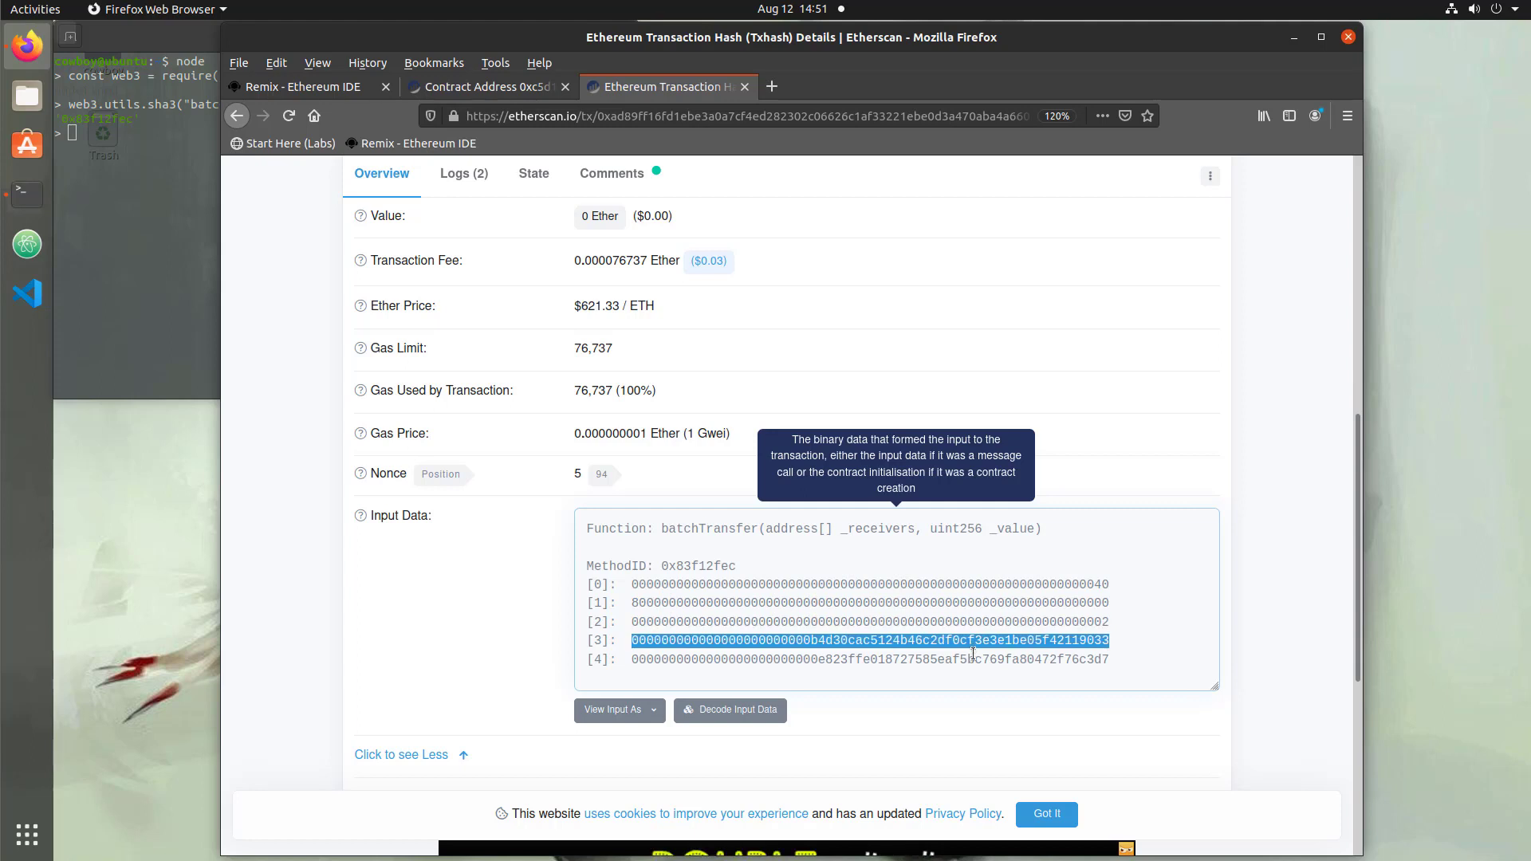
double_click(973, 654)
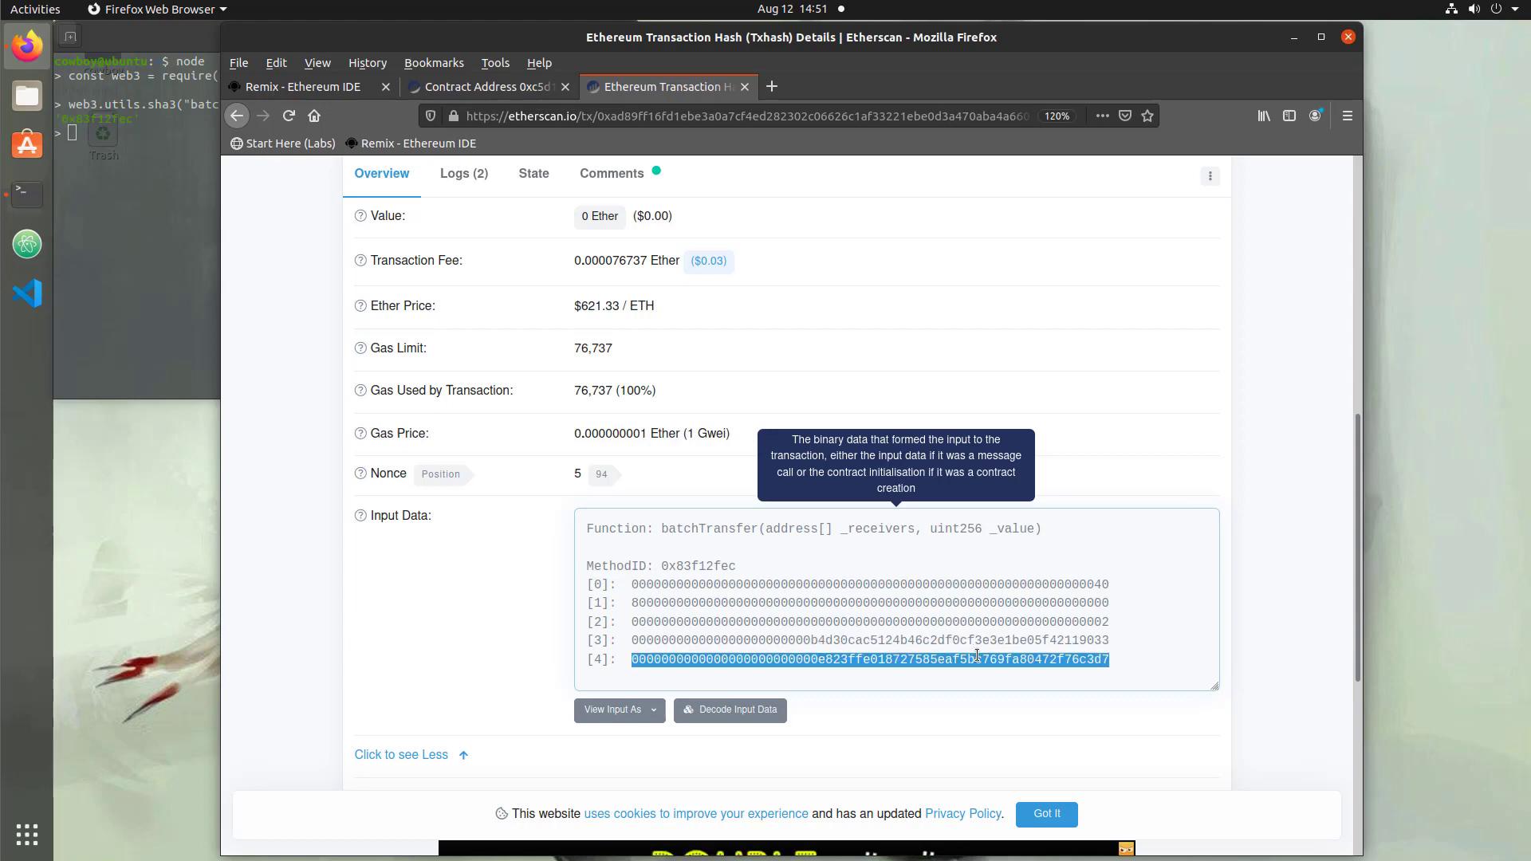
left_click(1093, 585)
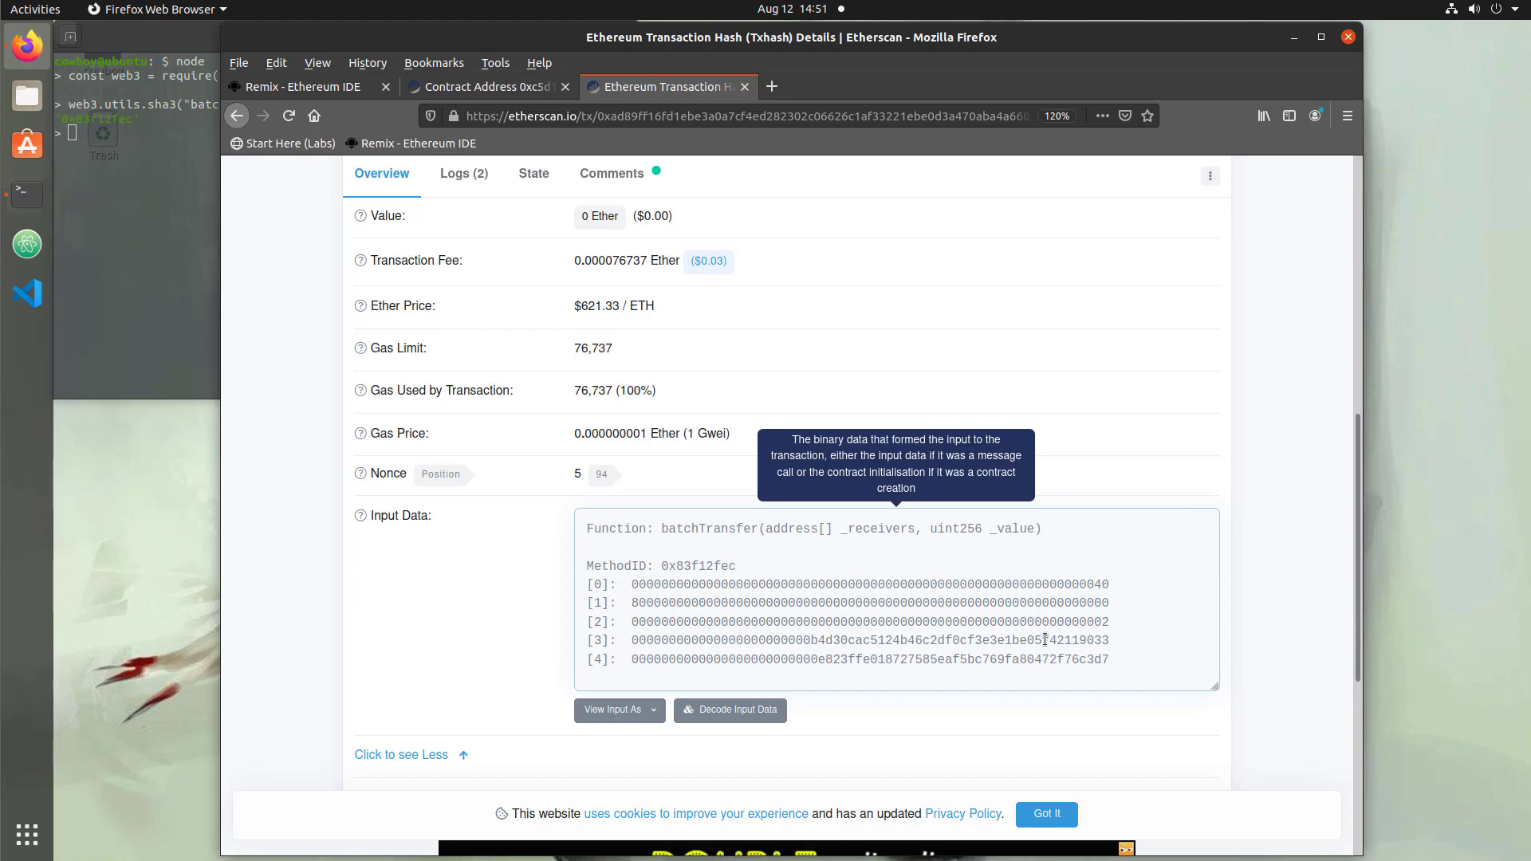
left_click_drag(1042, 641, 1009, 640)
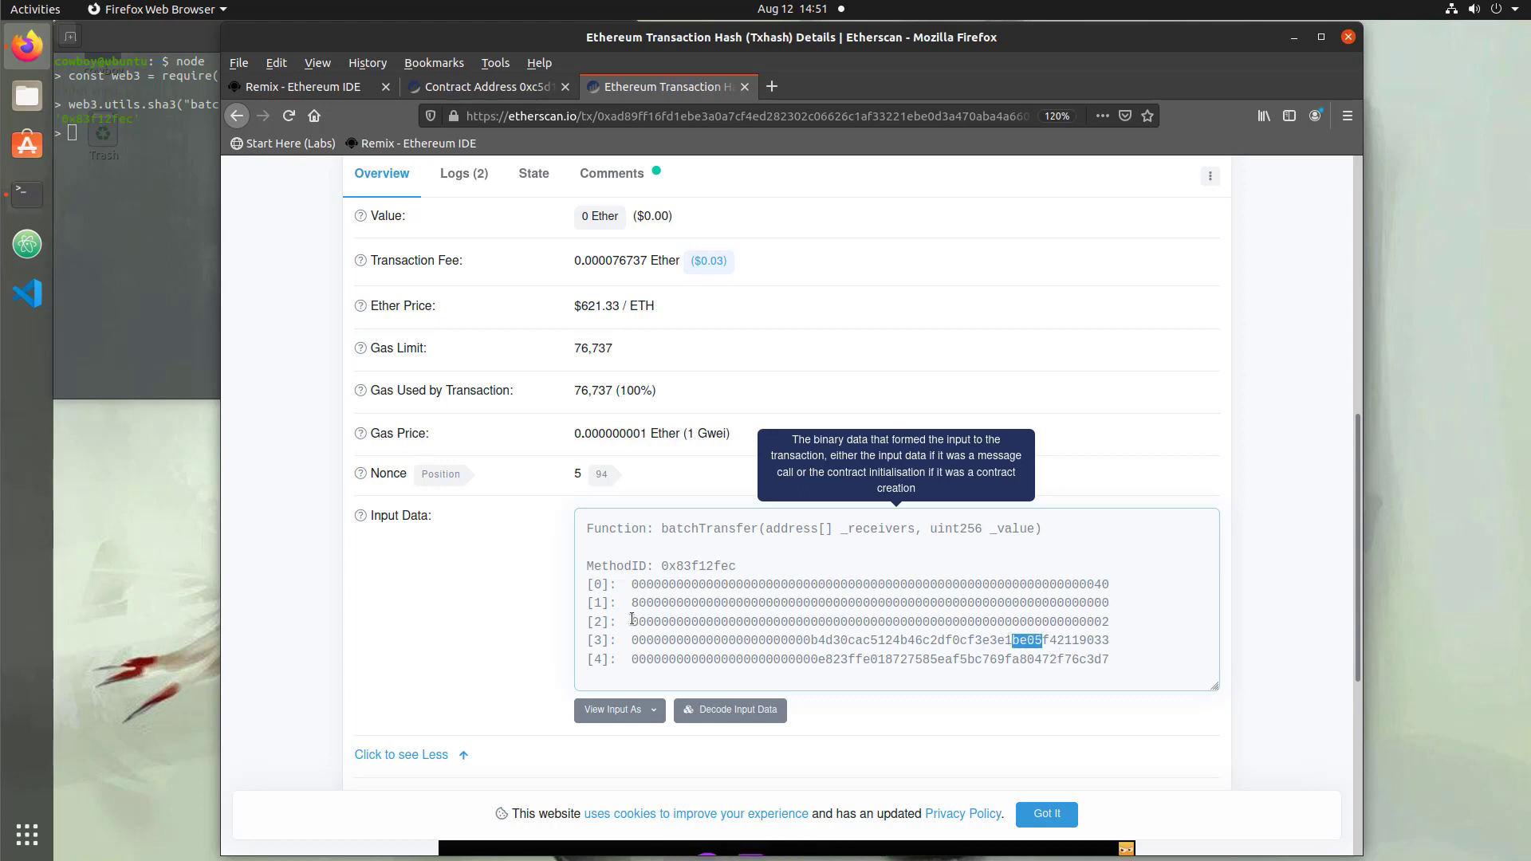
left_click_drag(609, 605, 596, 606)
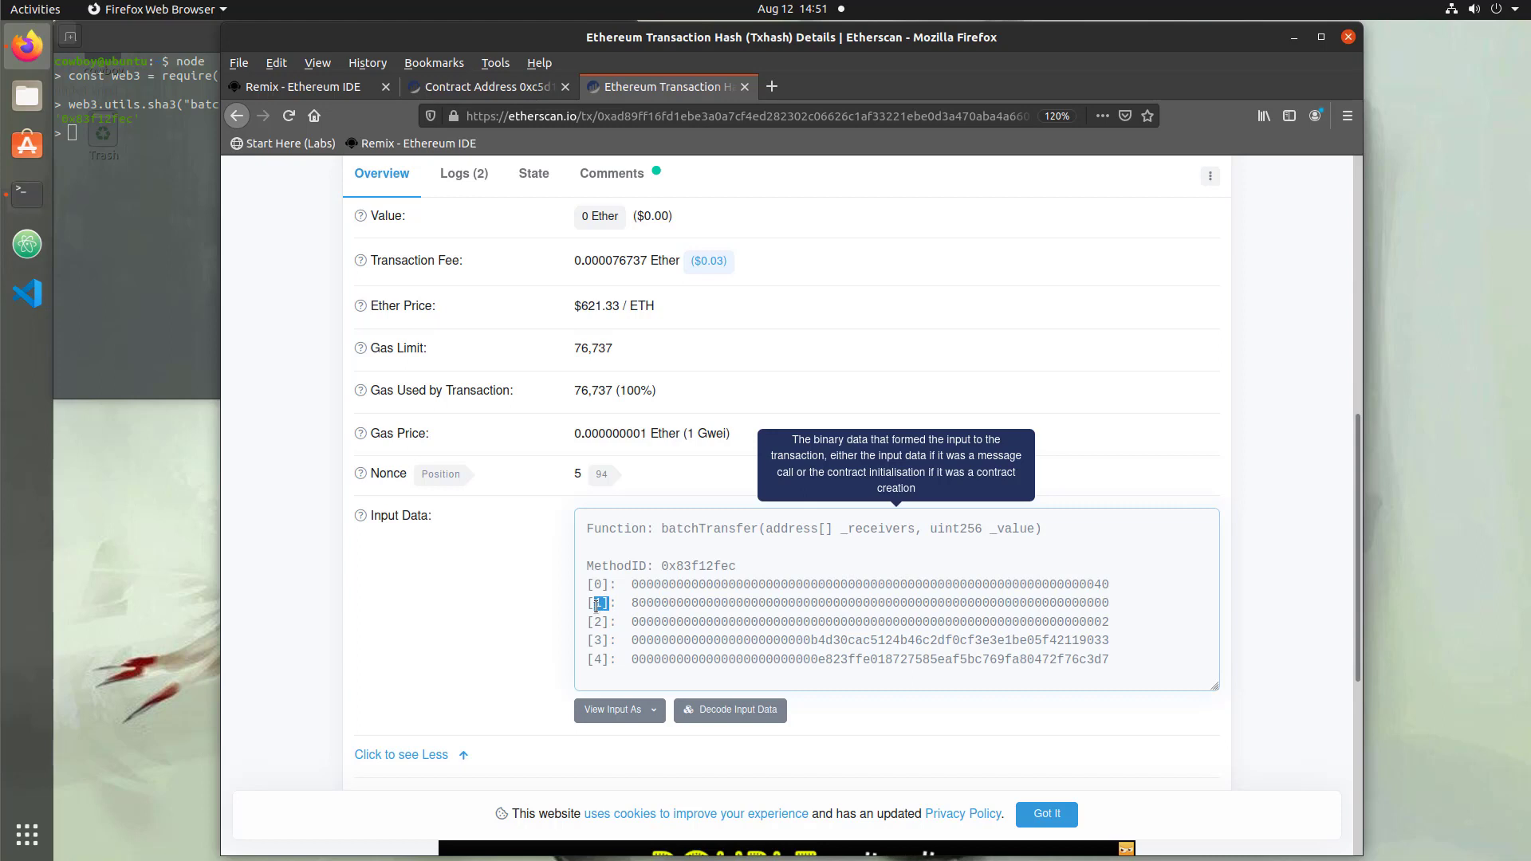
left_click(632, 604)
left_click_drag(636, 604, 1113, 603)
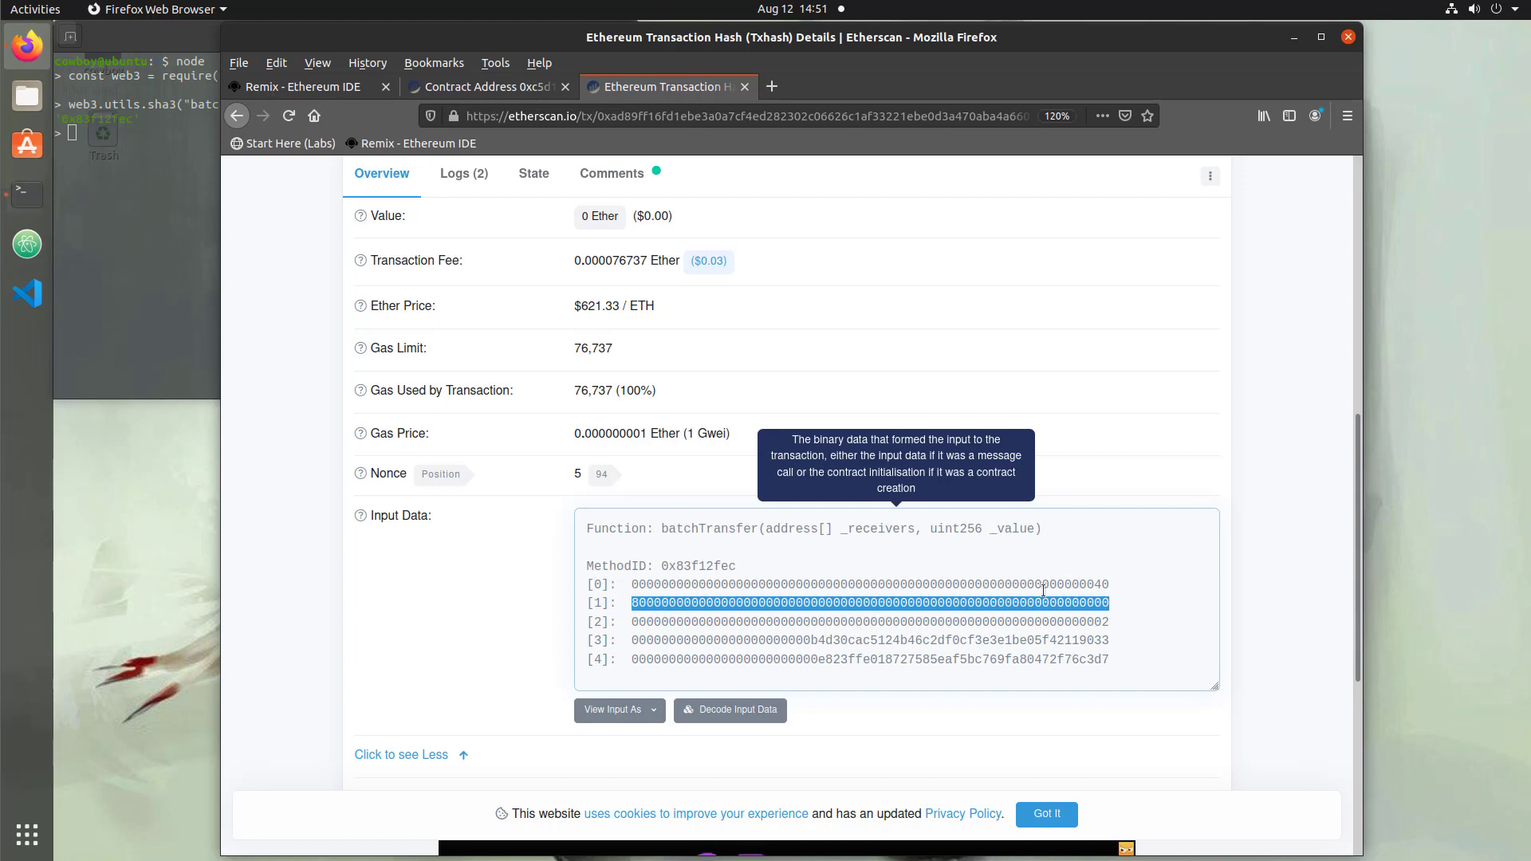
double_click(1020, 530)
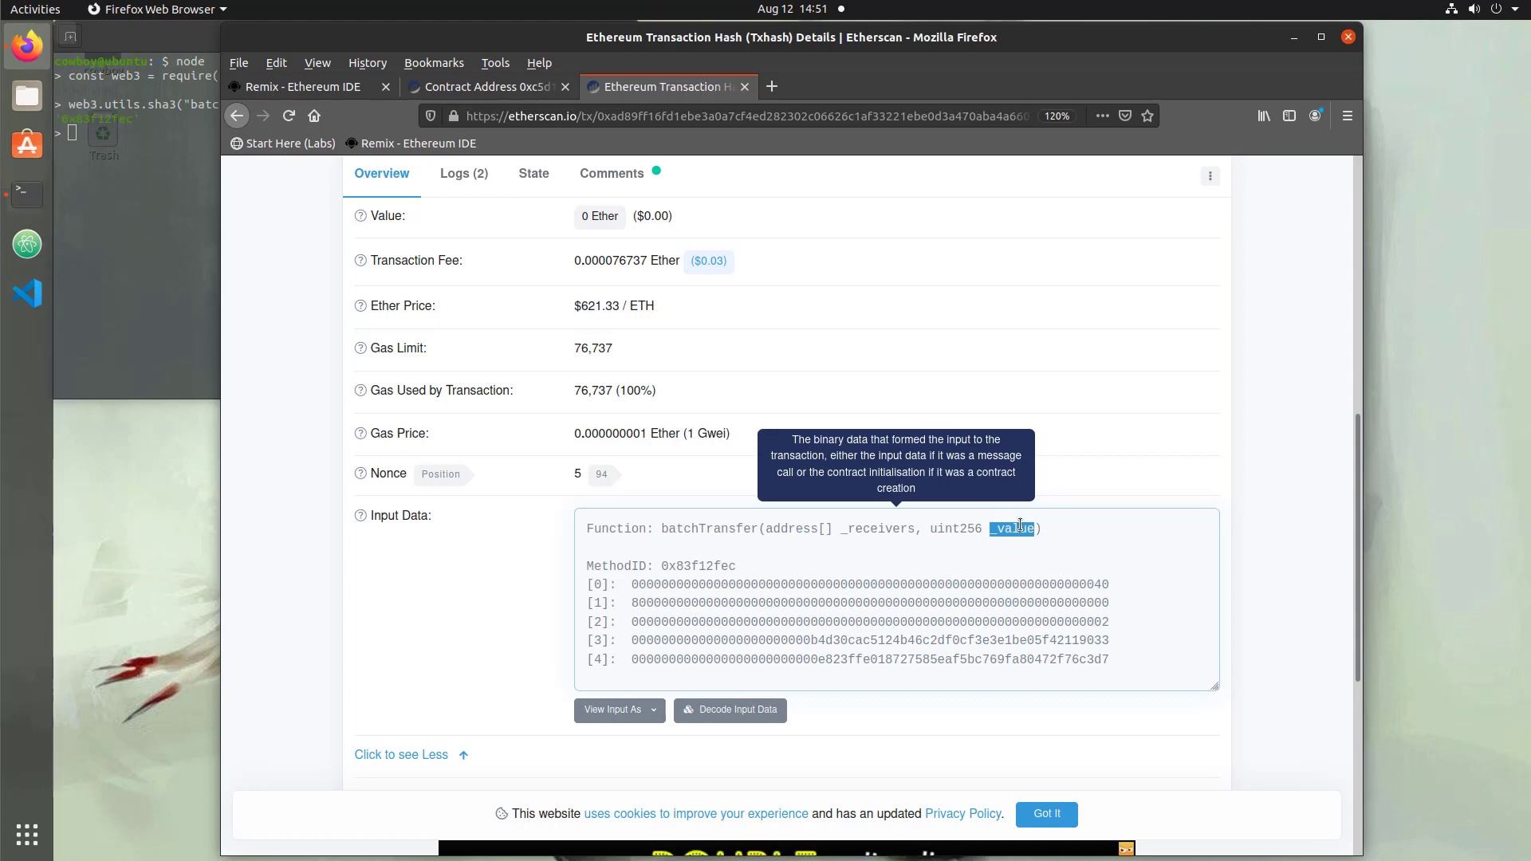
left_click(600, 621)
double_click(595, 622)
left_click_drag(1100, 623, 1107, 622)
left_click_drag(816, 641, 907, 659)
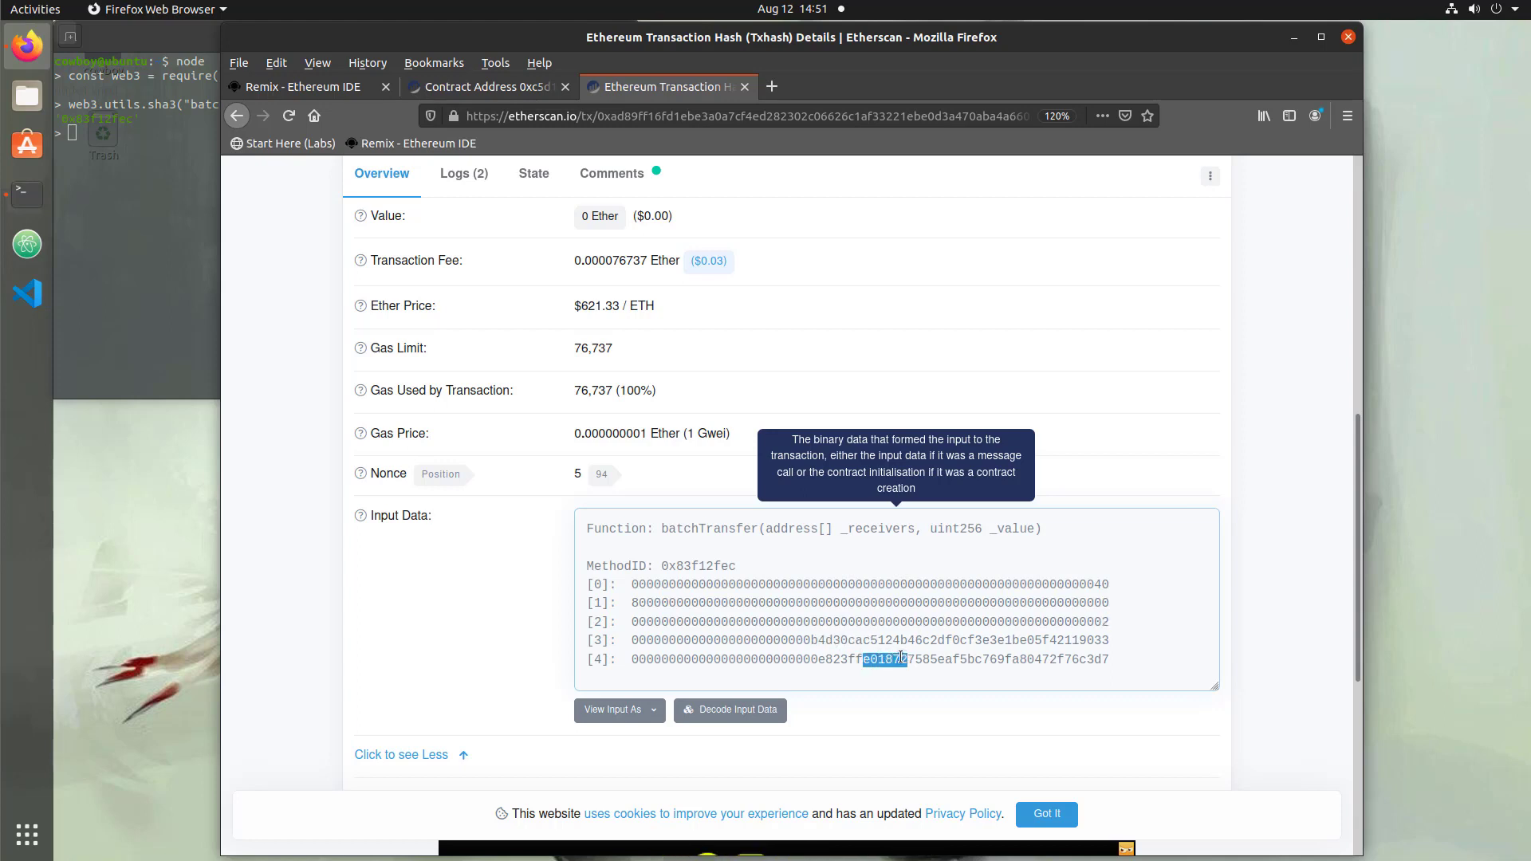
left_click_drag(1086, 584, 1106, 582)
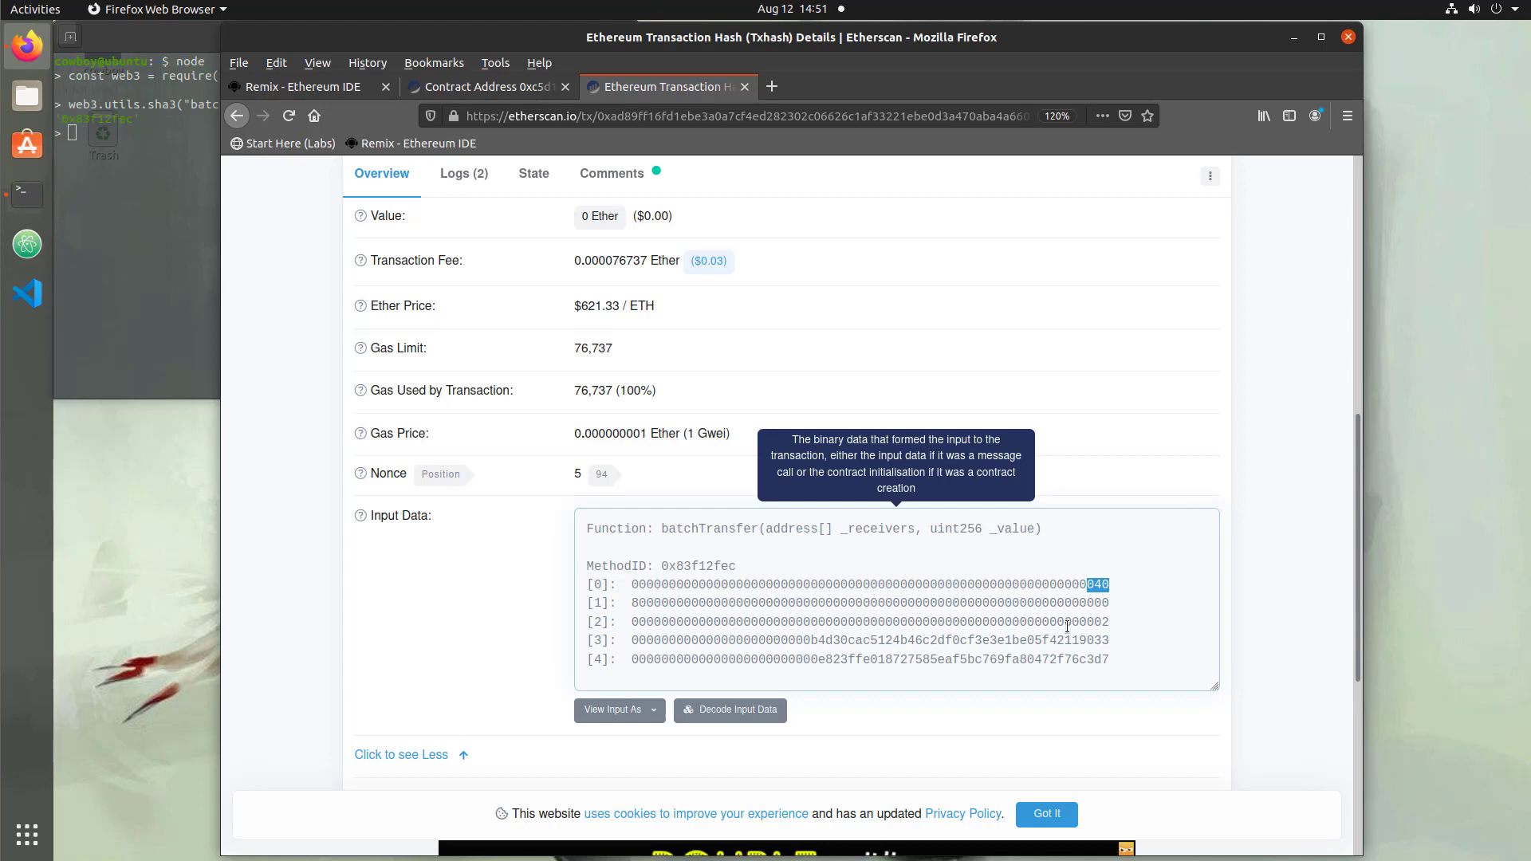
left_click_drag(1057, 641, 1103, 620)
left_click(1109, 620)
left_click_drag(631, 602, 1111, 603)
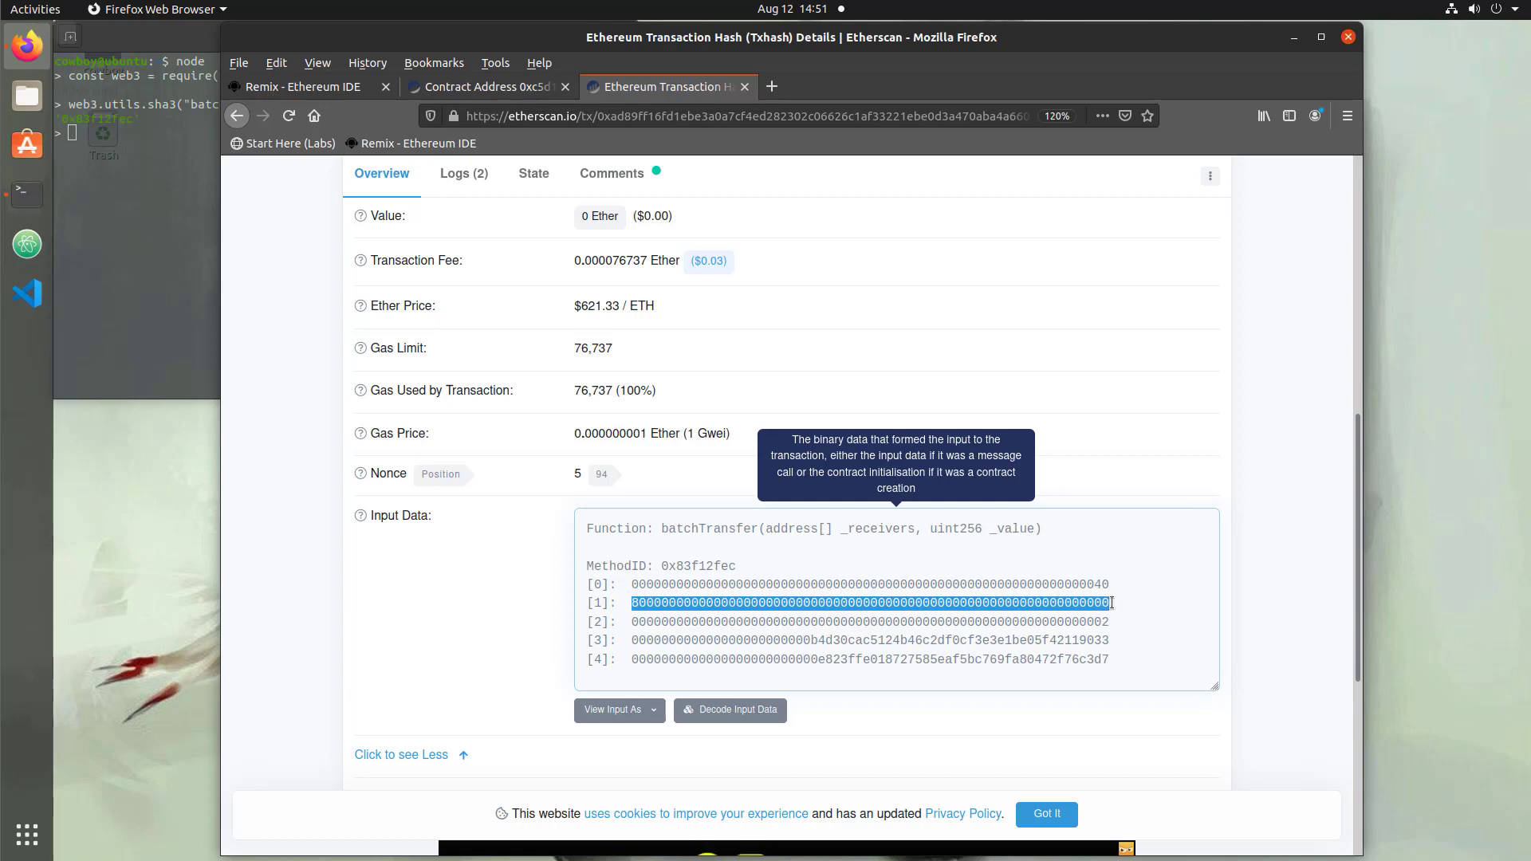